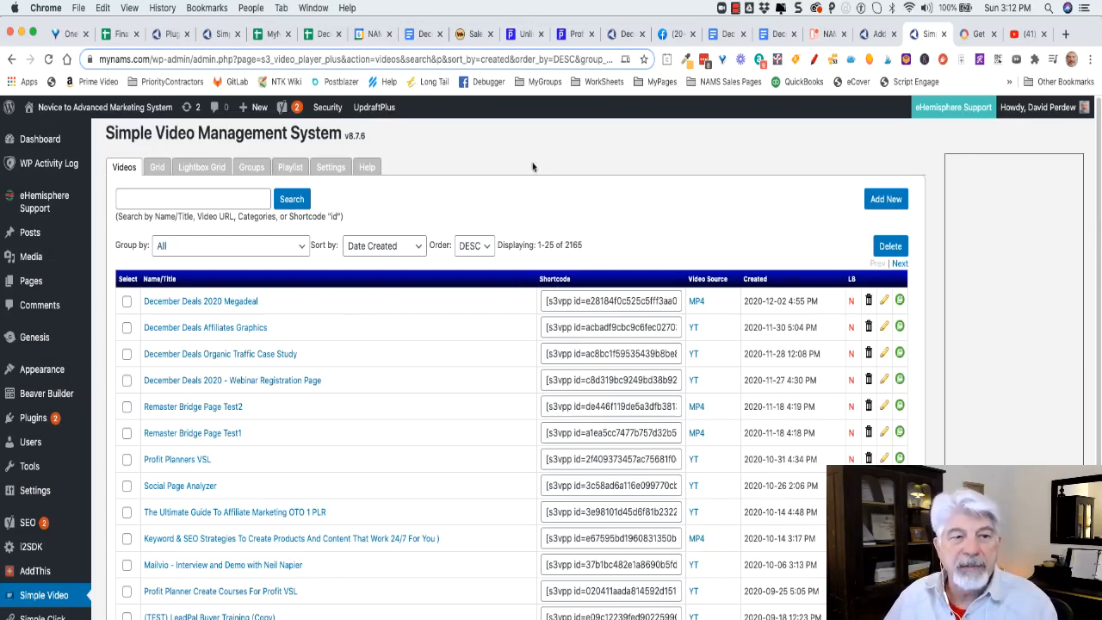
Start a new video entry, then copy the share link of the Mandalorian YouTube video.
{"action": "left_click", "coordinate": [884, 199]}
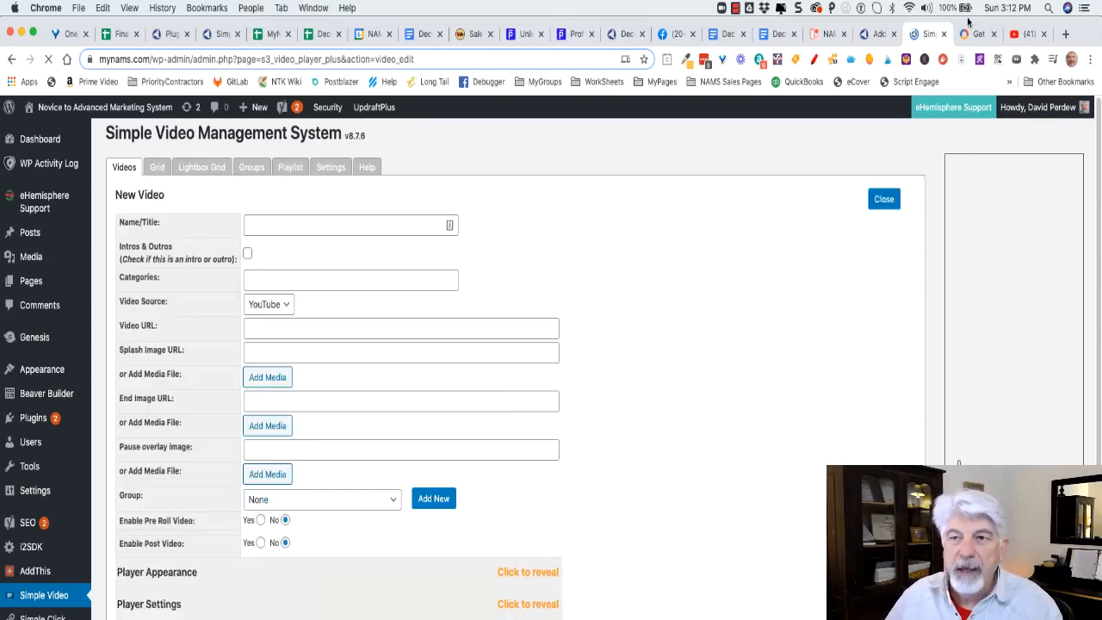
{"action": "left_click", "coordinate": [1022, 33]}
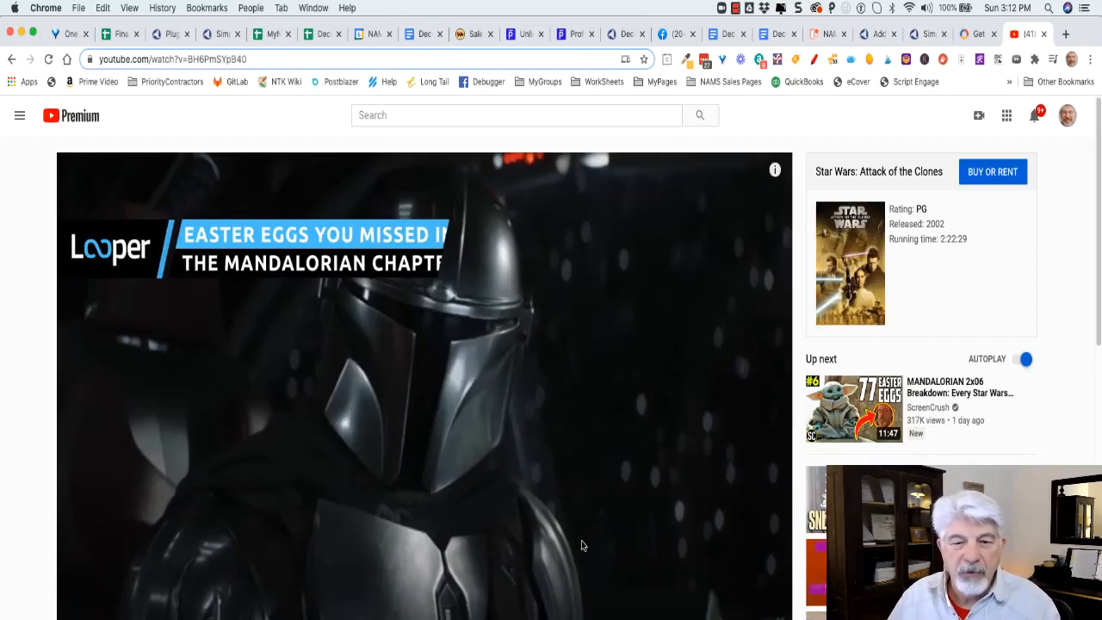
{"action": "scroll", "coordinate": [580, 546], "scroll_direction": "down", "scroll_amount": 1}
{"action": "scroll", "coordinate": [581, 546], "scroll_direction": "down", "scroll_amount": 2}
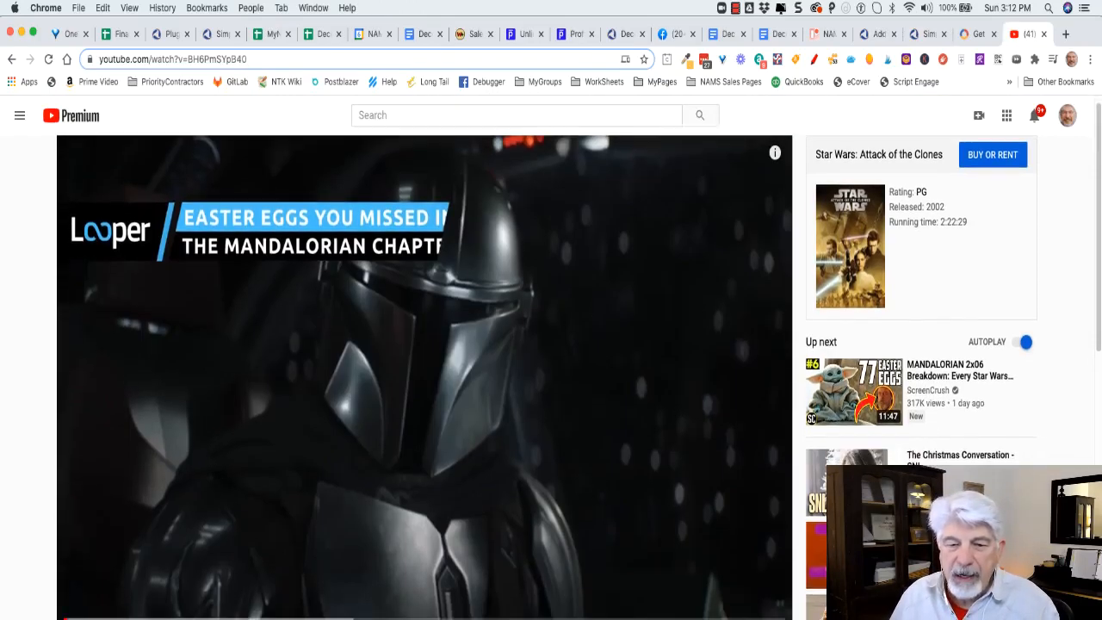
{"action": "left_click", "coordinate": [671, 619]}
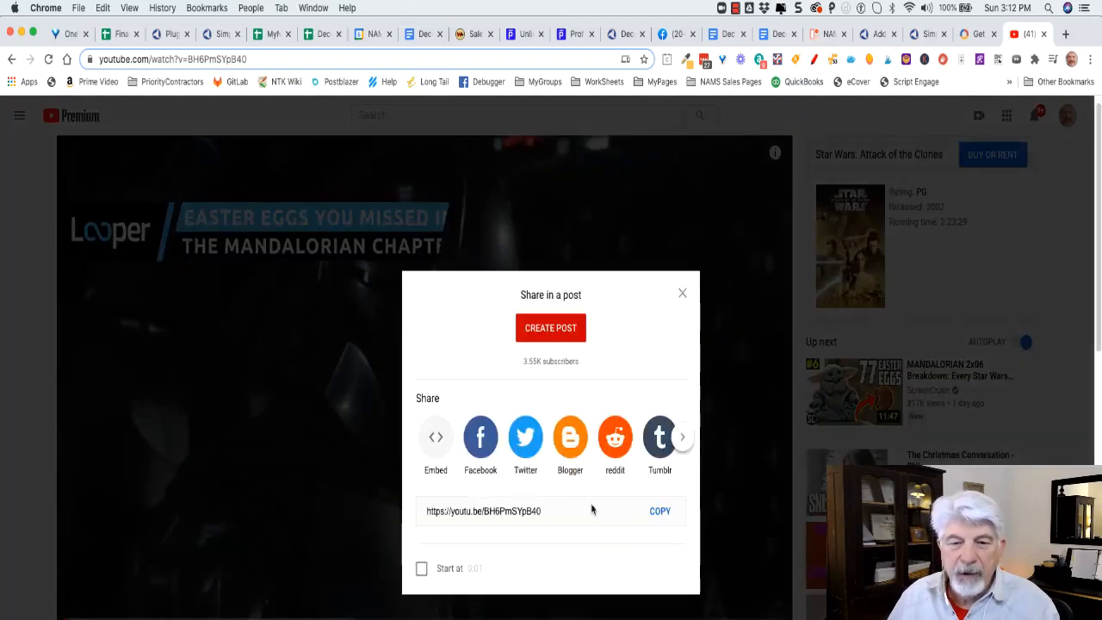
{"action": "left_click", "coordinate": [659, 511]}
{"action": "key", "text": "super+c"}
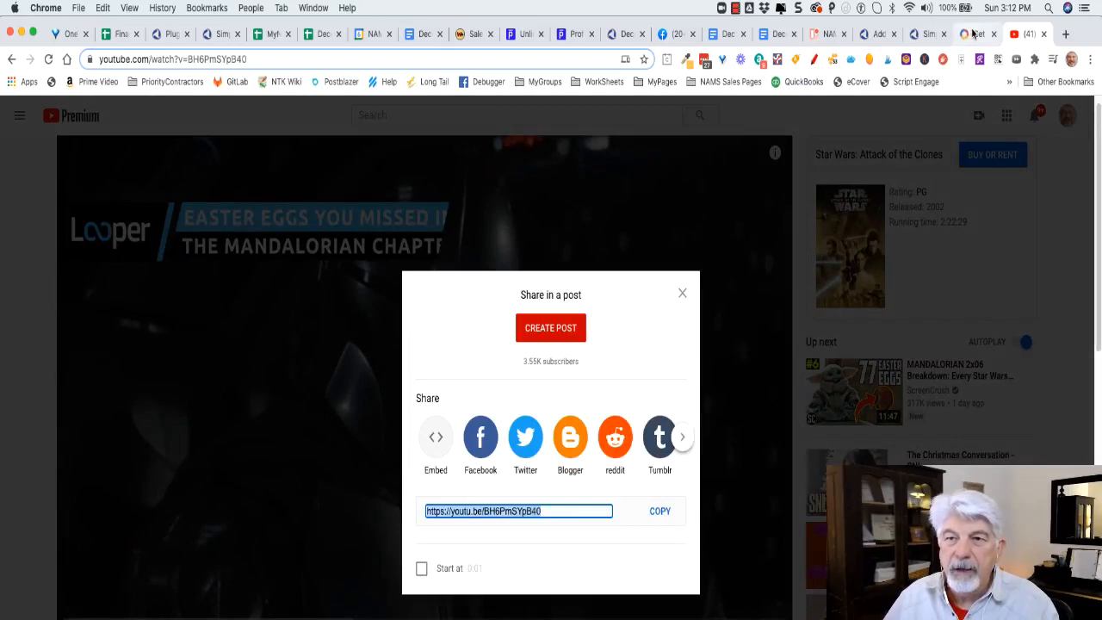
Enter Mandalorian Test Video as the new video's name/title.
{"action": "left_click", "coordinate": [935, 33]}
{"action": "left_click", "coordinate": [277, 224]}
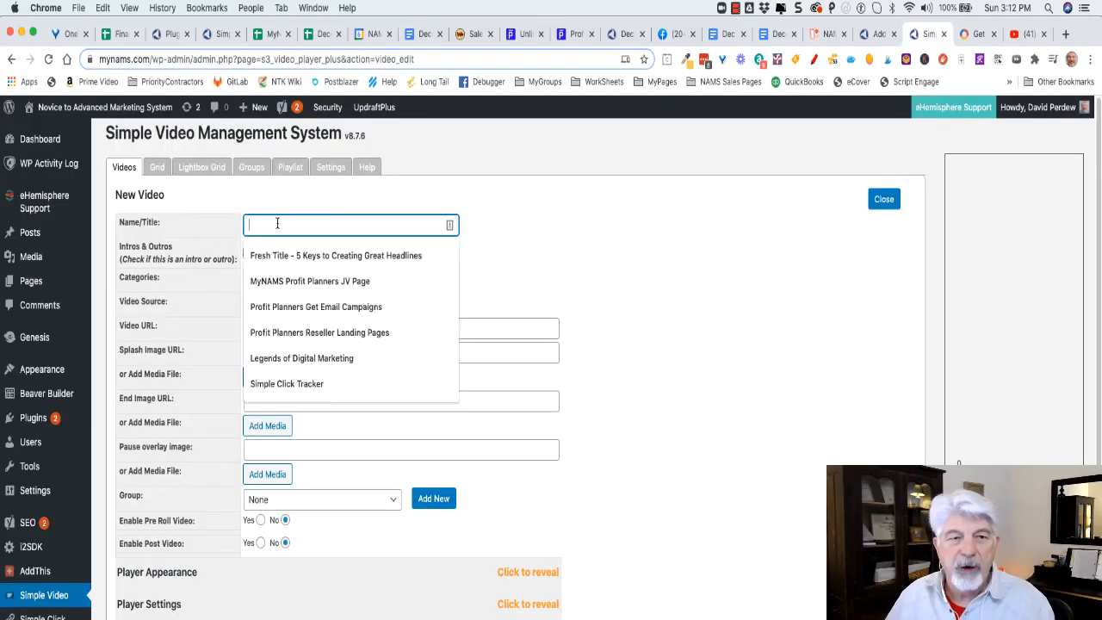
{"action": "left_click", "coordinate": [569, 263]}
{"action": "left_click", "coordinate": [258, 225]}
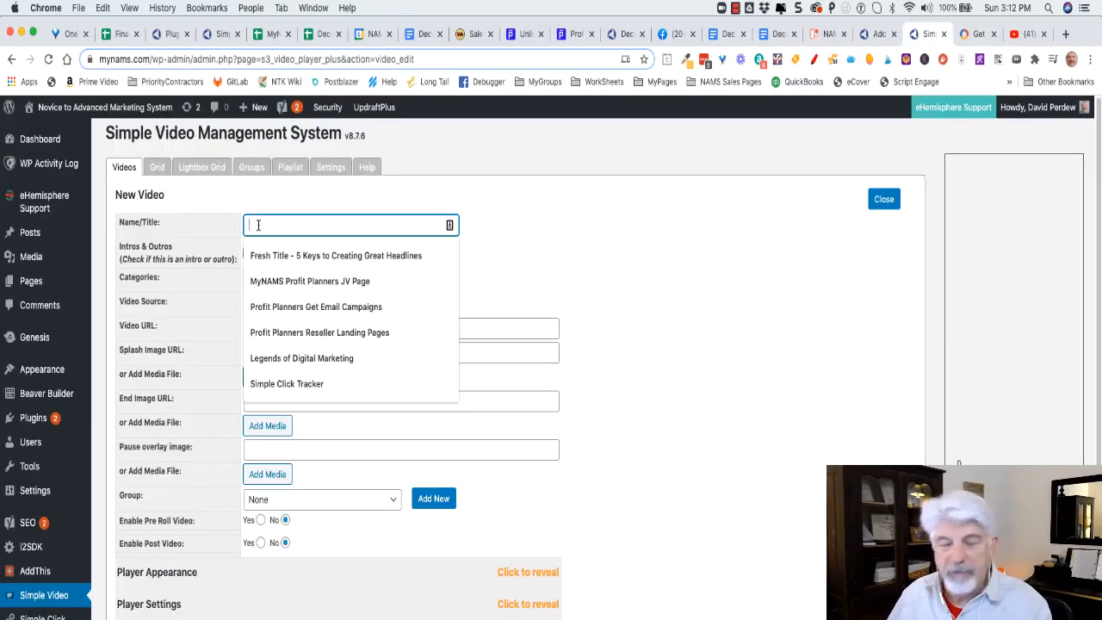
{"action": "type", "text": "M"}
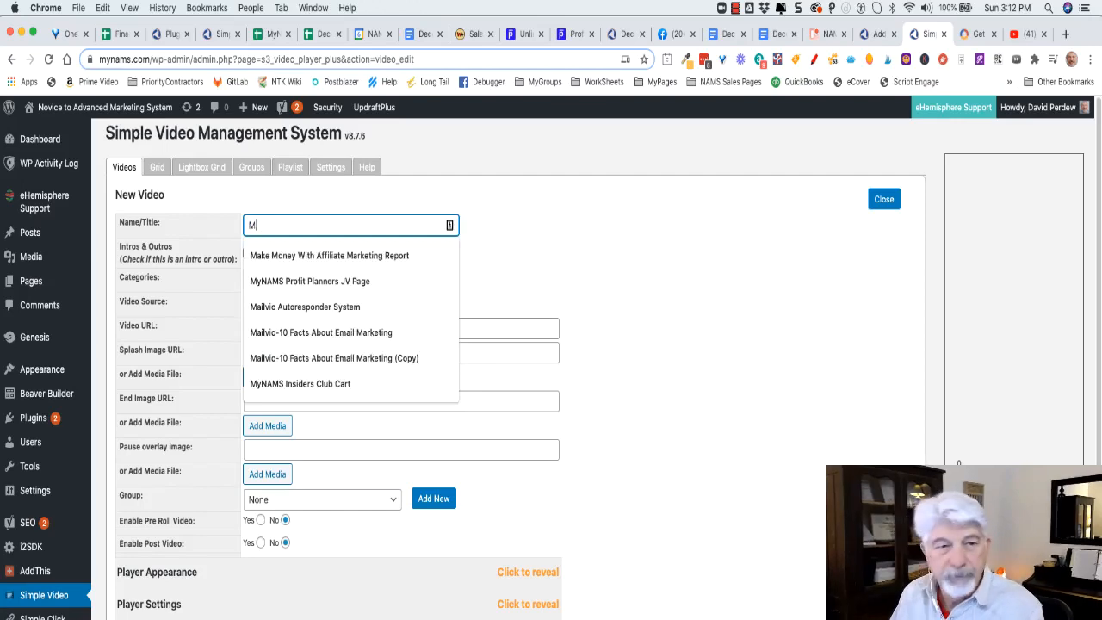
{"action": "type", "text": "andal"}
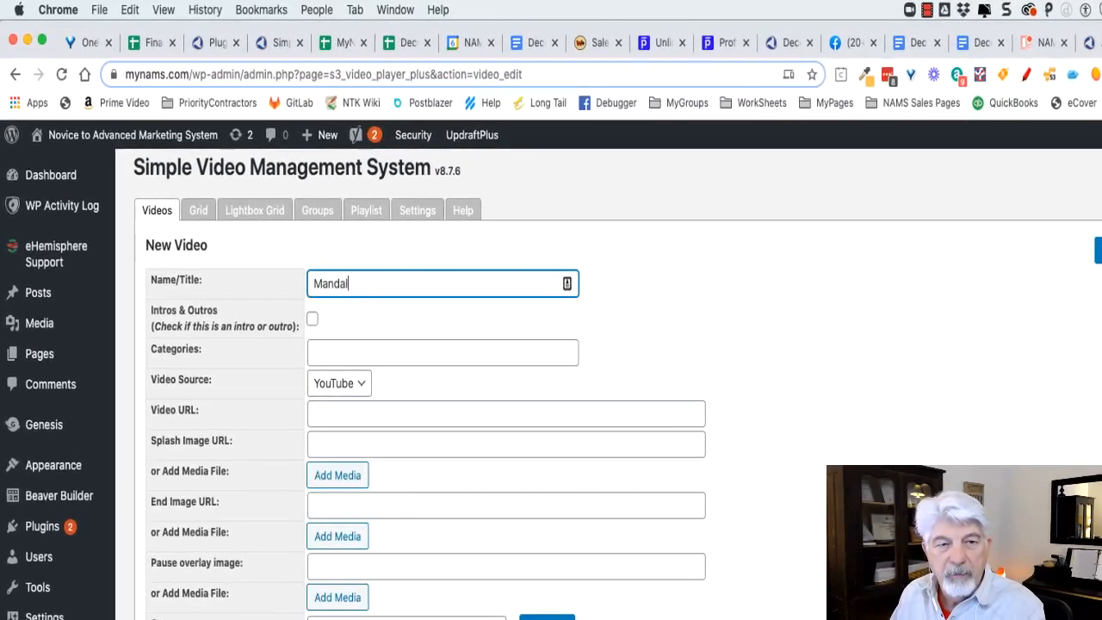
{"action": "type", "text": "orian "}
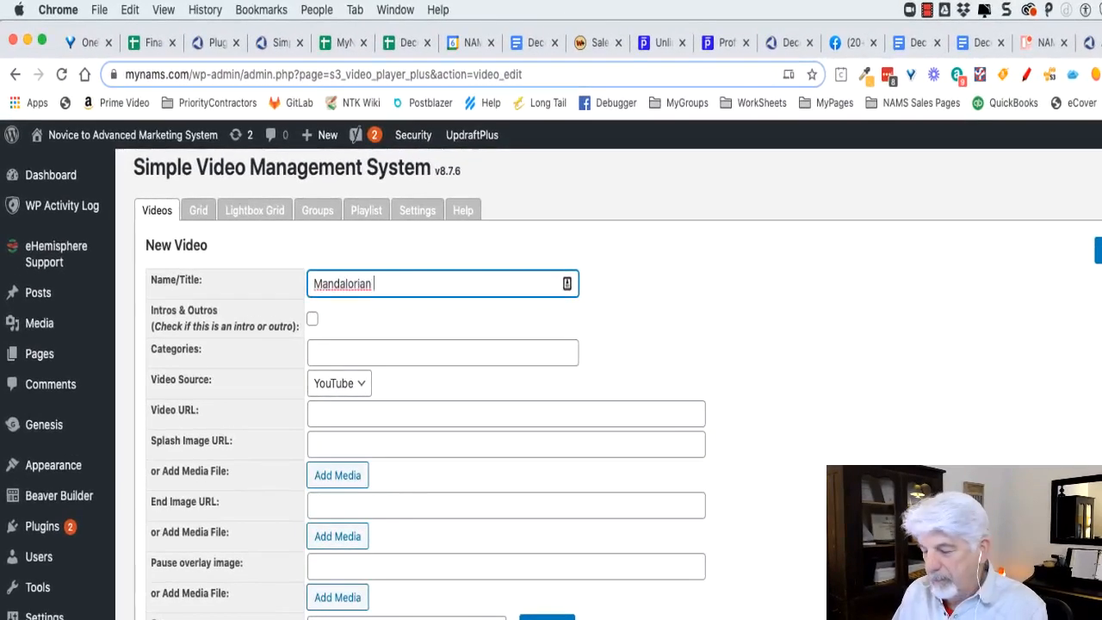
{"action": "type", "text": "Test Video"}
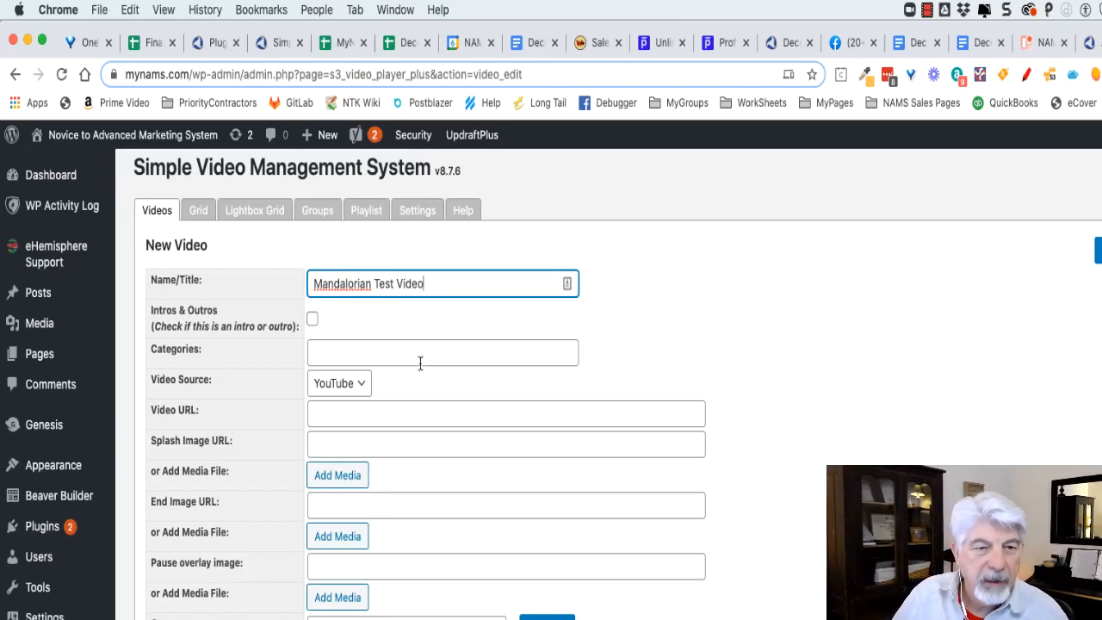
Keep YouTube as the video source and paste the copied link as the video URL.
{"action": "left_click", "coordinate": [356, 388]}
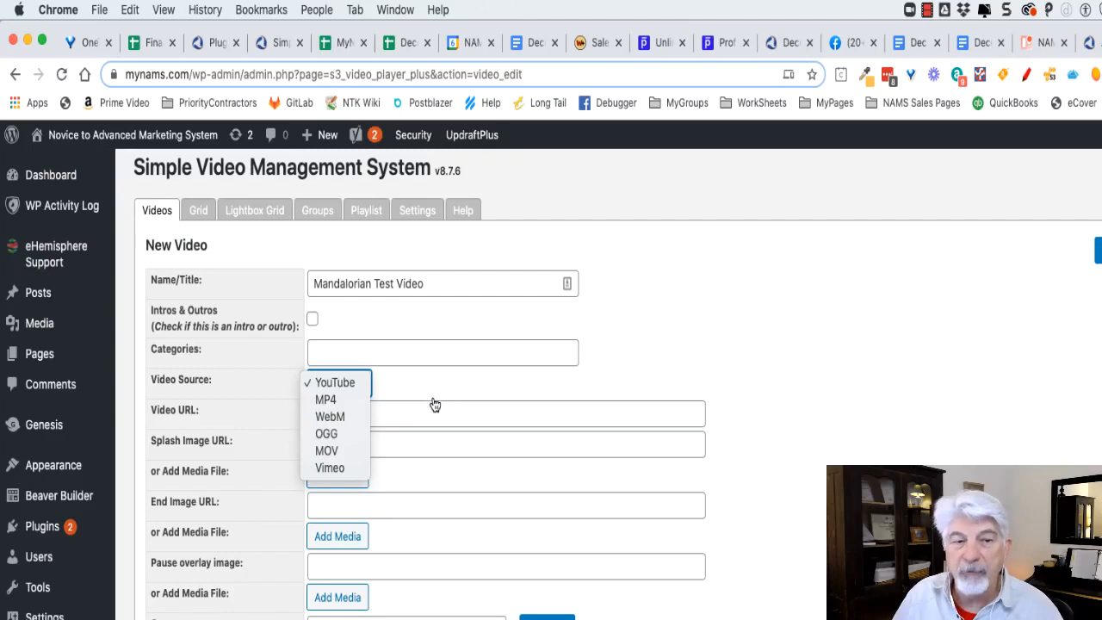
{"action": "left_click", "coordinate": [459, 386]}
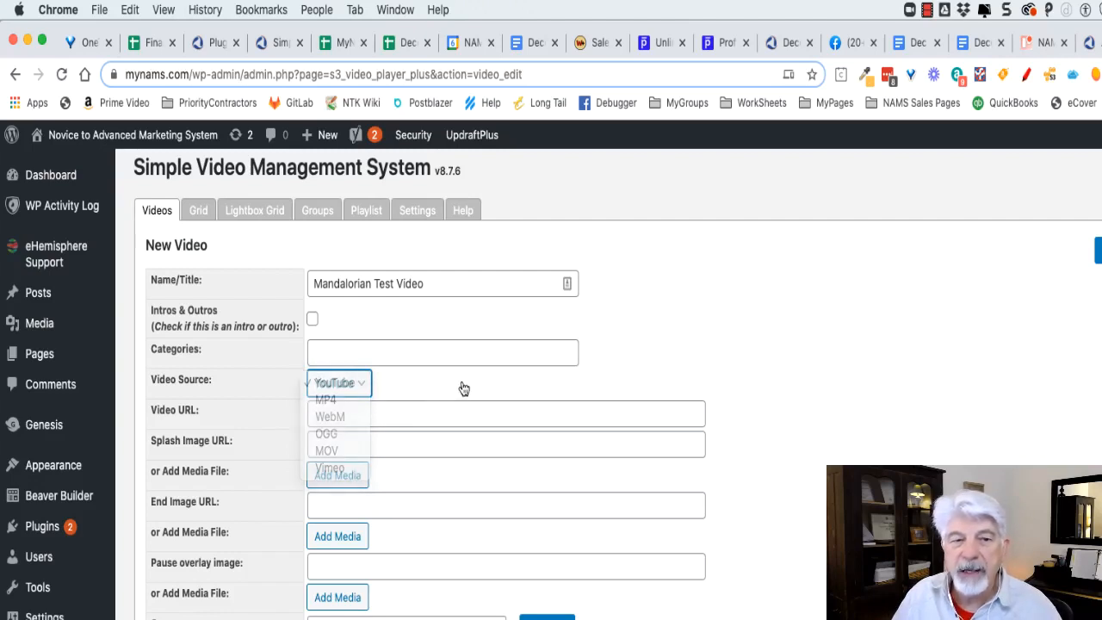
{"action": "left_click", "coordinate": [413, 418]}
{"action": "key", "text": "super+v"}
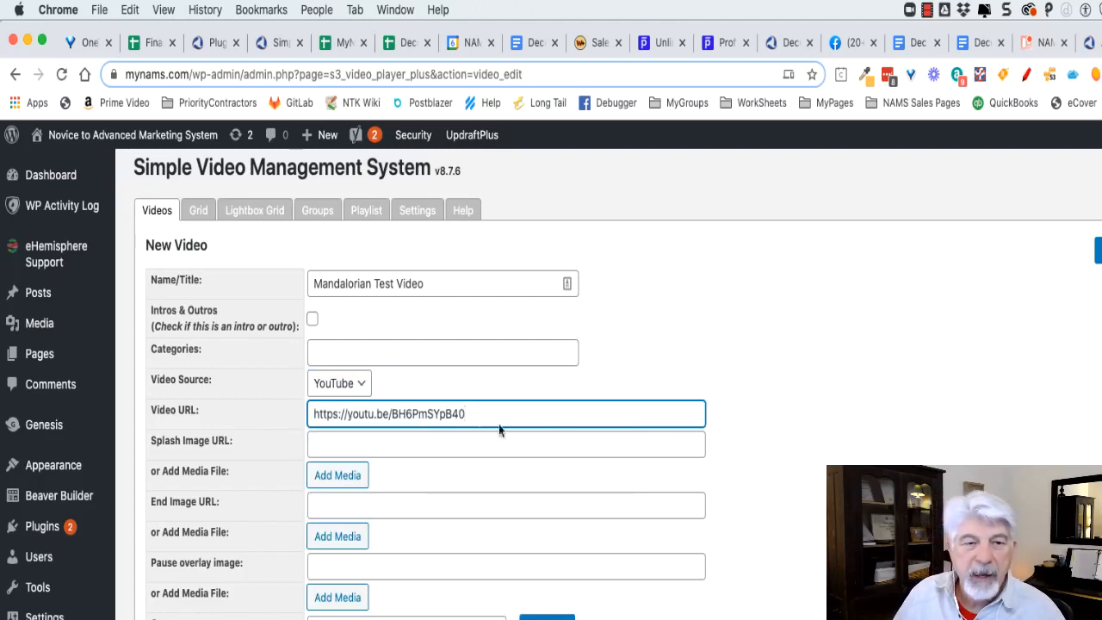
Set the splash image URL to the MyNAMSIntro_Team_Training_Tools.png image from the suggestions.
{"action": "left_click", "coordinate": [413, 445]}
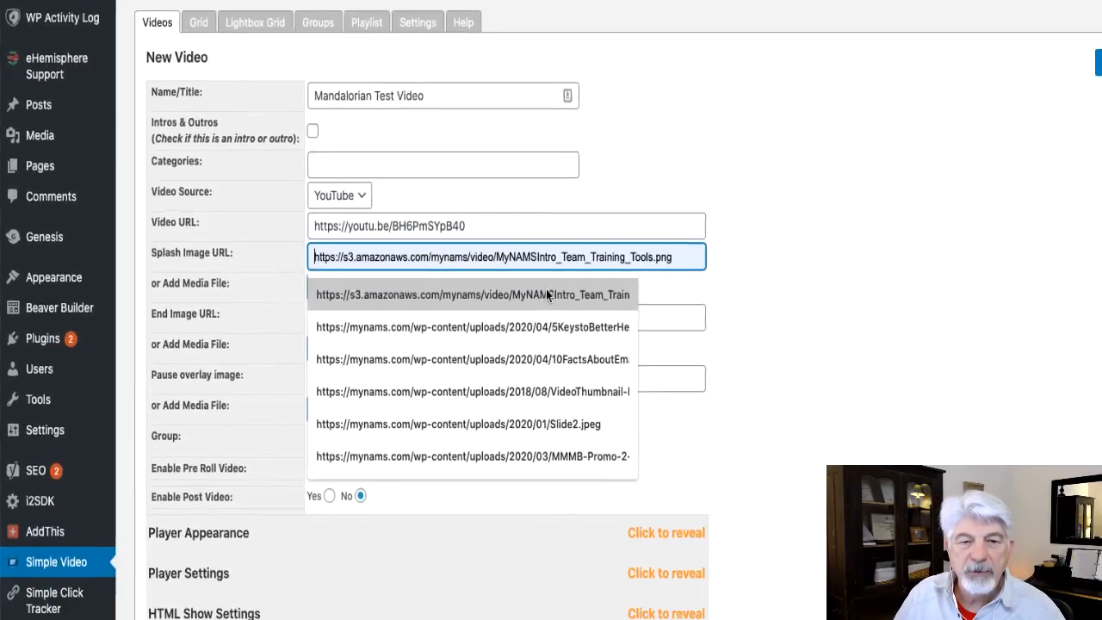
{"action": "left_click", "coordinate": [547, 294]}
Copy the splash image URL into both the End Image URL and Pause overlay image fields.
{"action": "left_click", "coordinate": [394, 318]}
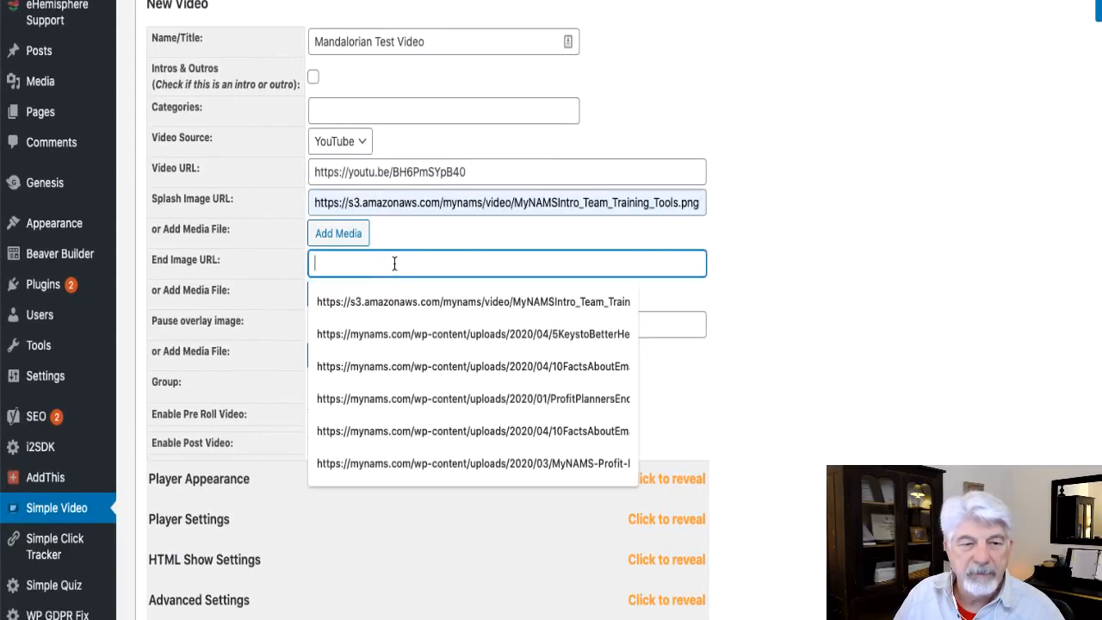
{"action": "left_click", "coordinate": [421, 203]}
{"action": "triple_click", "coordinate": [465, 204]}
{"action": "key", "text": "ctrl+c"}
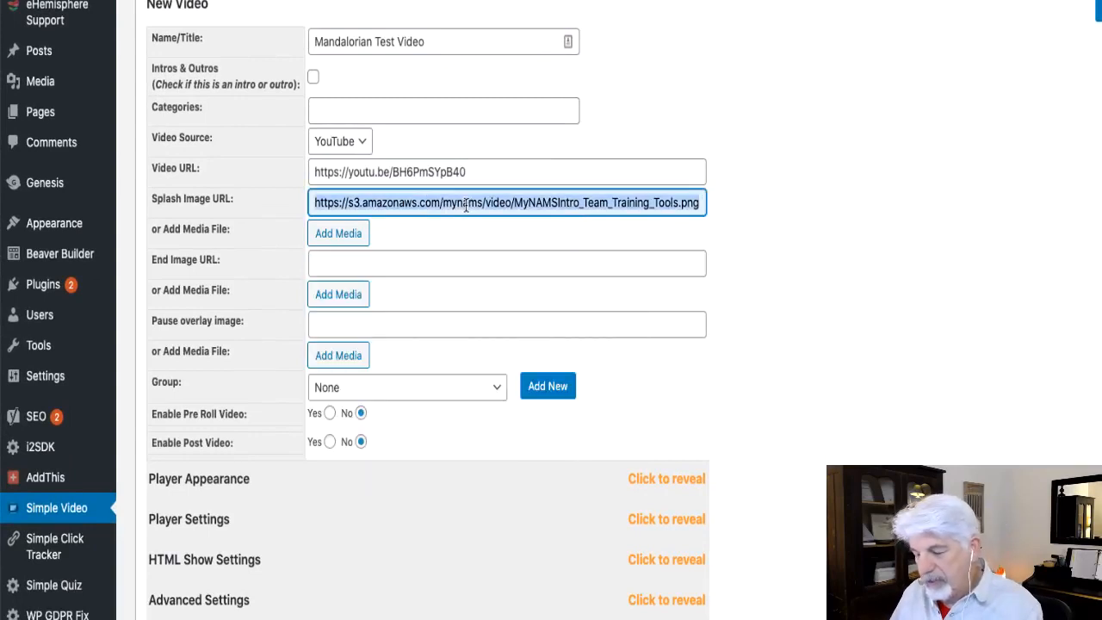
{"action": "left_click", "coordinate": [394, 262]}
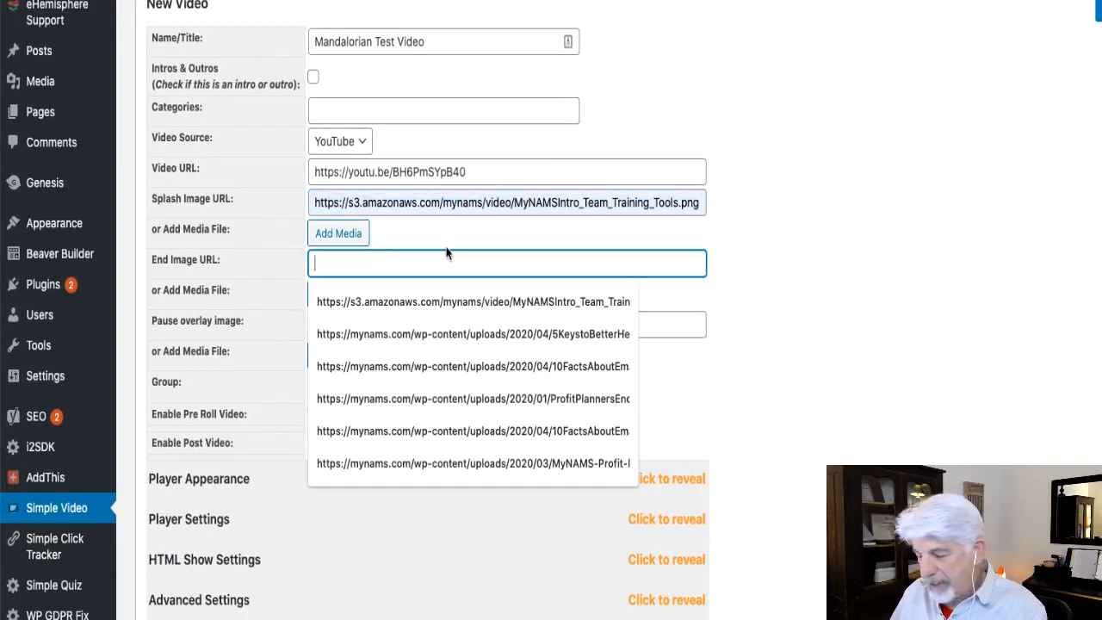
{"action": "key", "text": "ctrl+v"}
{"action": "left_click", "coordinate": [413, 320]}
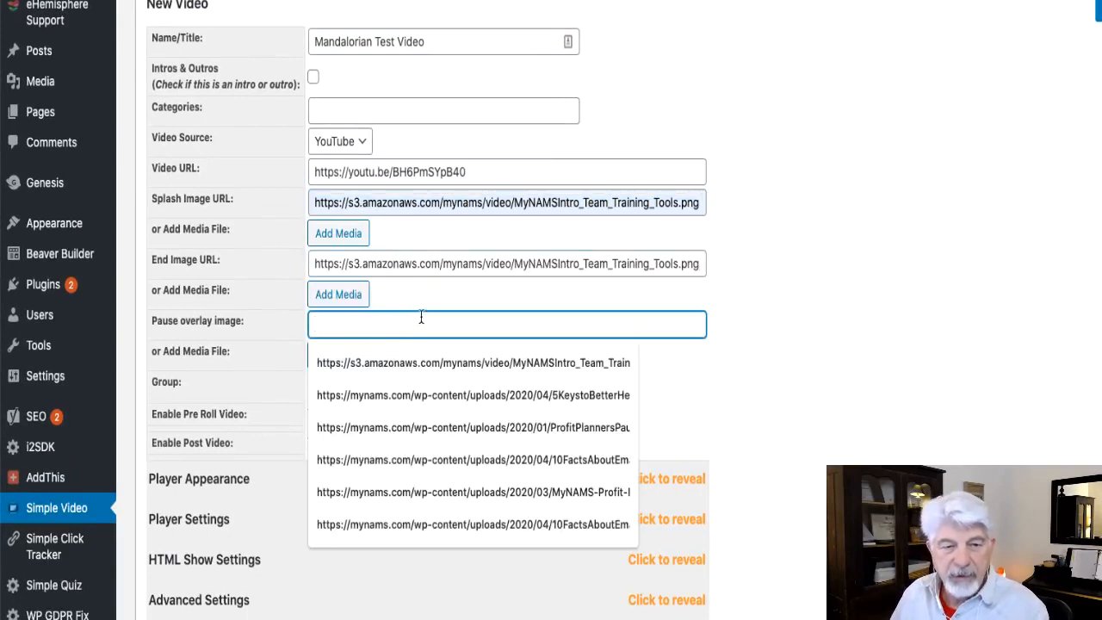
{"action": "key", "text": "ctrl+v"}
{"action": "left_click", "coordinate": [758, 294]}
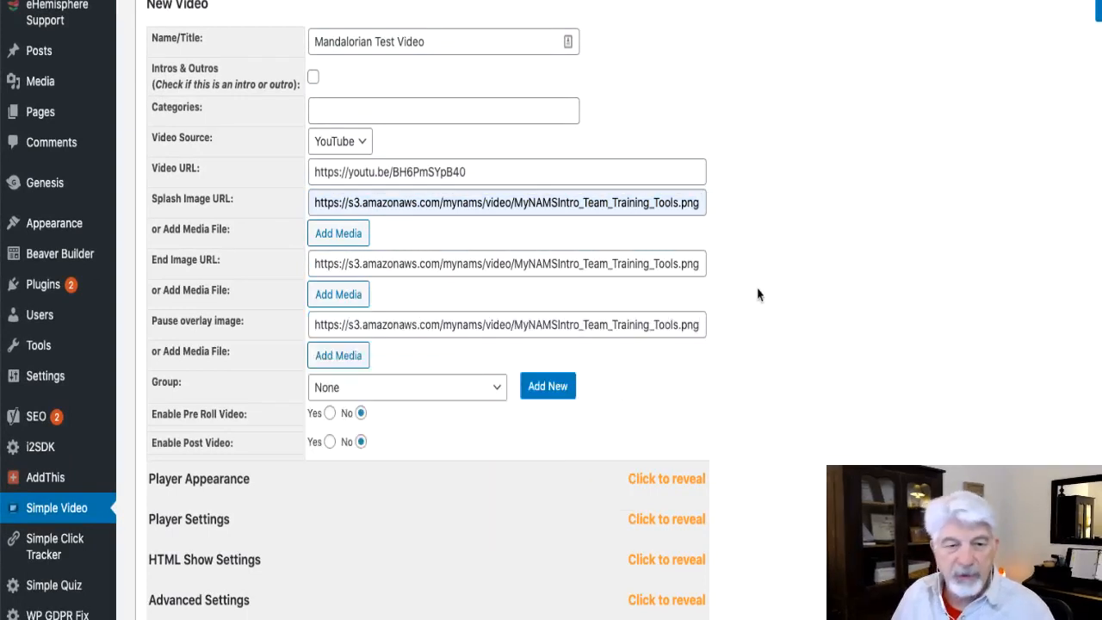
Assign the video to the Blog group.
{"action": "scroll", "coordinate": [758, 295], "scroll_direction": "down", "scroll_amount": 1}
{"action": "scroll", "coordinate": [758, 295], "scroll_direction": "down", "scroll_amount": 1}
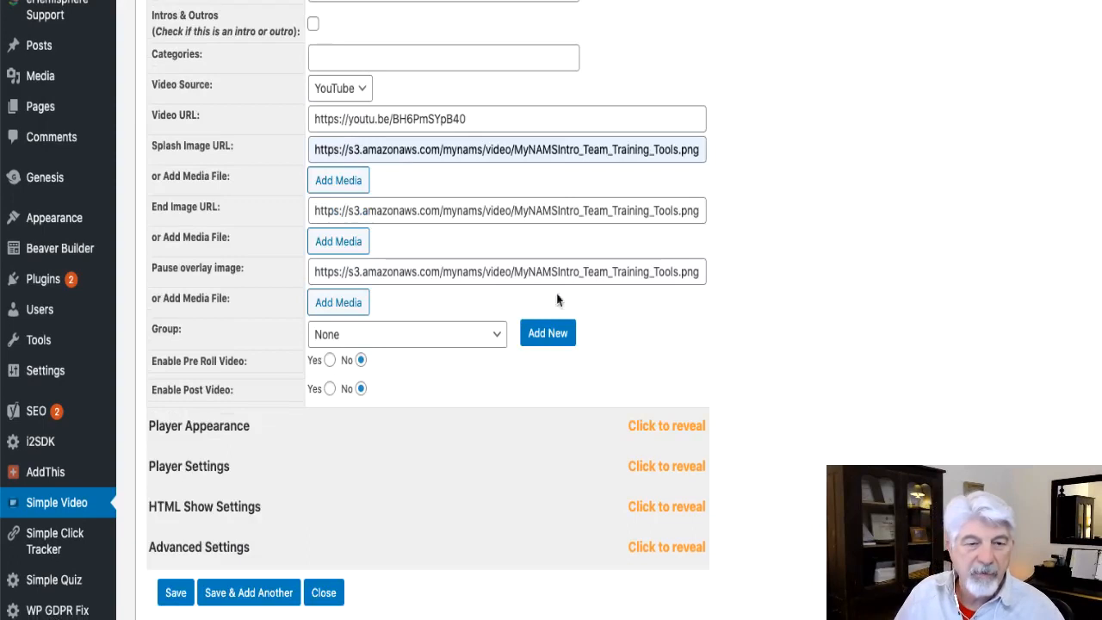
{"action": "left_click", "coordinate": [356, 335]}
{"action": "scroll", "coordinate": [419, 421], "scroll_direction": "down", "scroll_amount": 1}
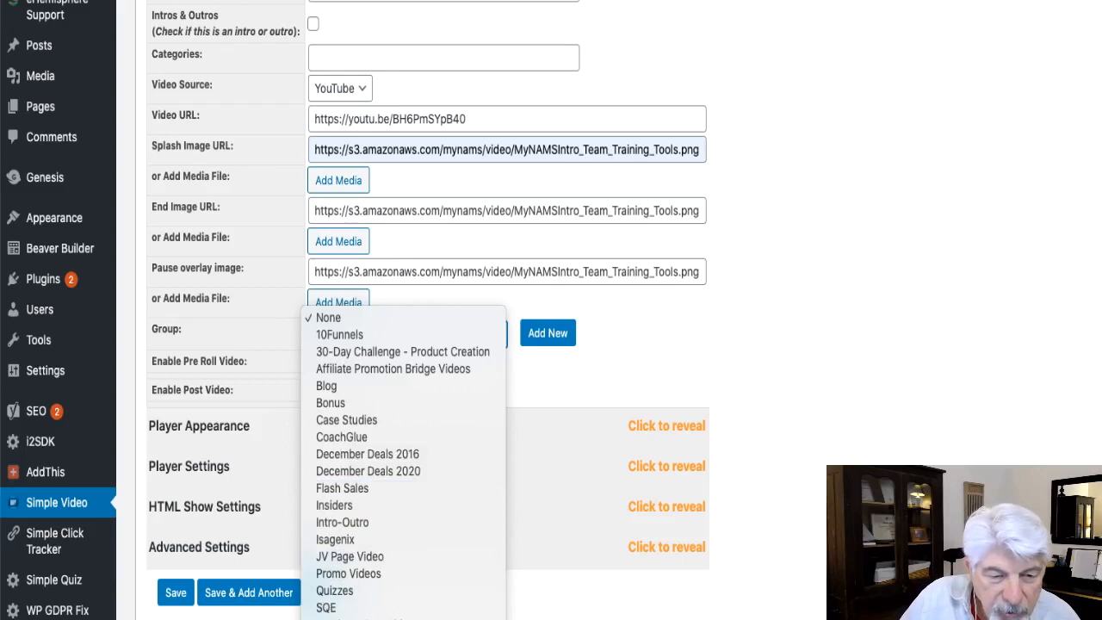
{"action": "left_click", "coordinate": [326, 386]}
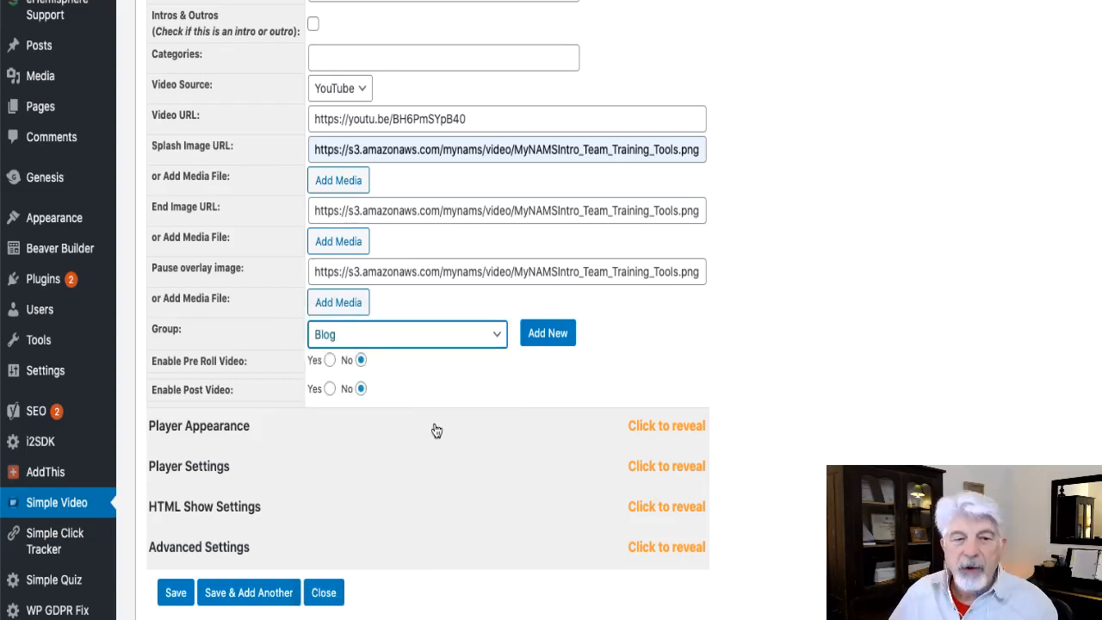
Expand Player Appearance and set the video width to 800, keeping the 16:9 size type.
{"action": "left_click", "coordinate": [657, 428]}
{"action": "scroll", "coordinate": [815, 396], "scroll_direction": "down", "scroll_amount": 3}
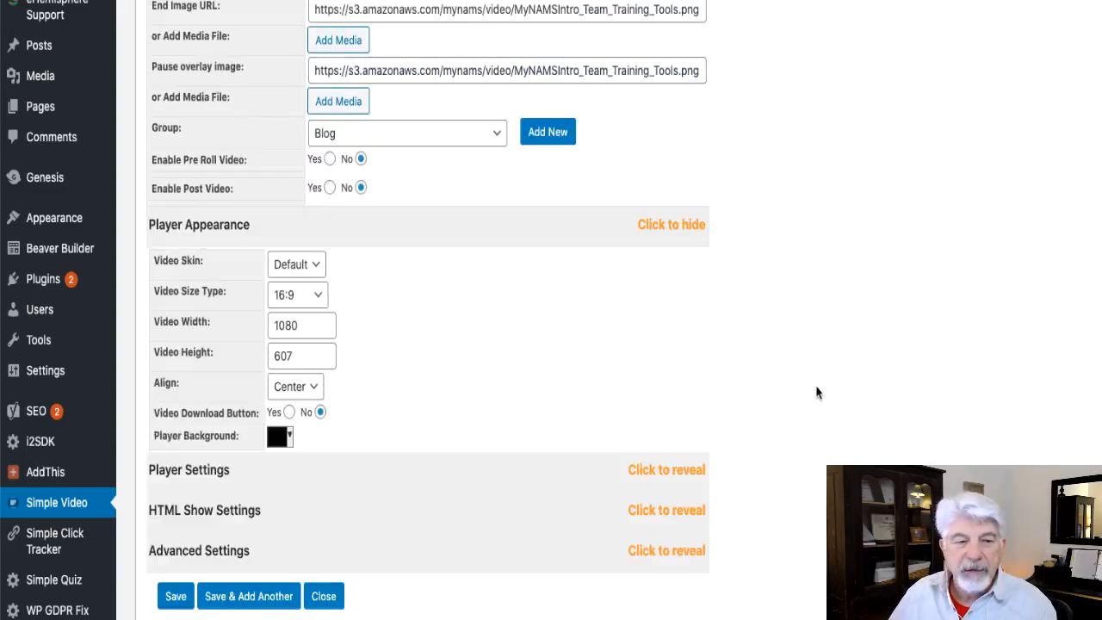
{"action": "left_click", "coordinate": [317, 298]}
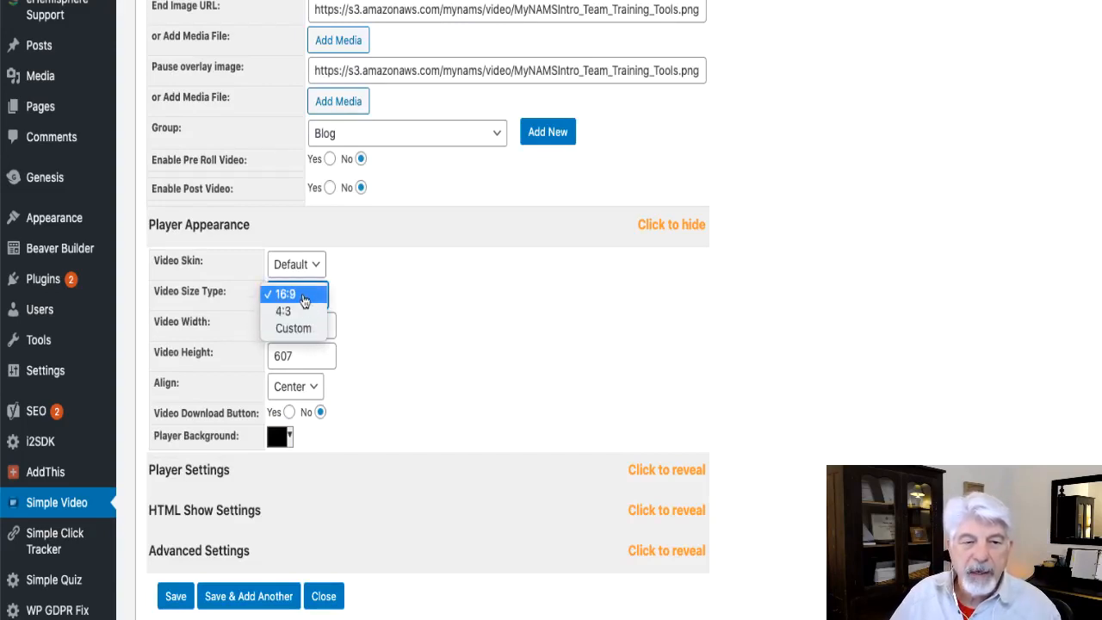
{"action": "left_click", "coordinate": [318, 296]}
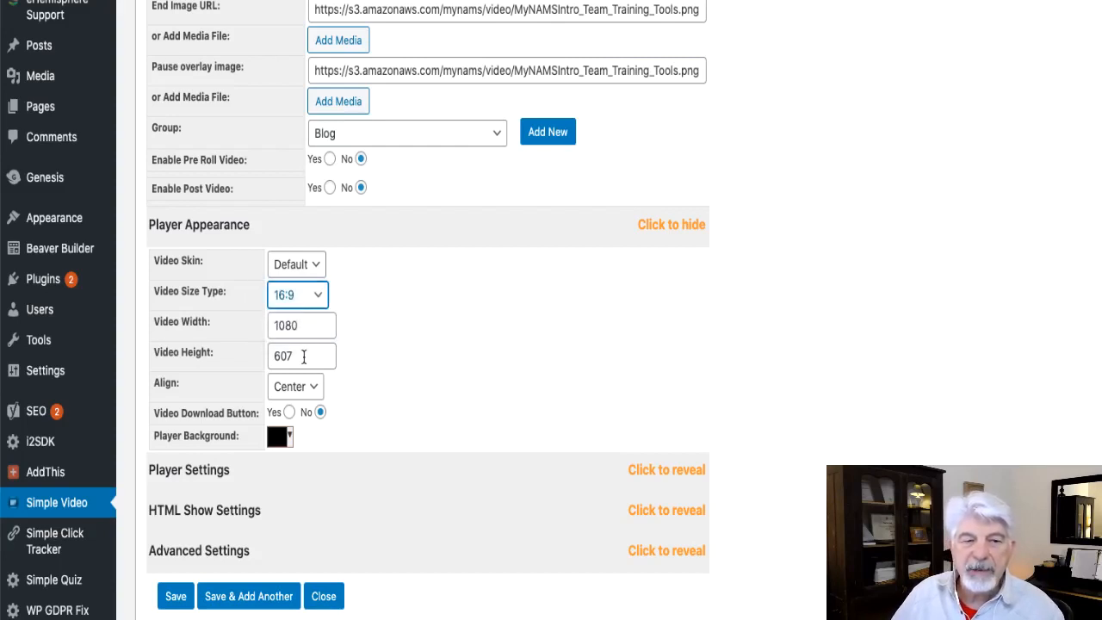
{"action": "left_click_drag", "start_coordinate": [301, 325], "coordinate": [272, 326]}
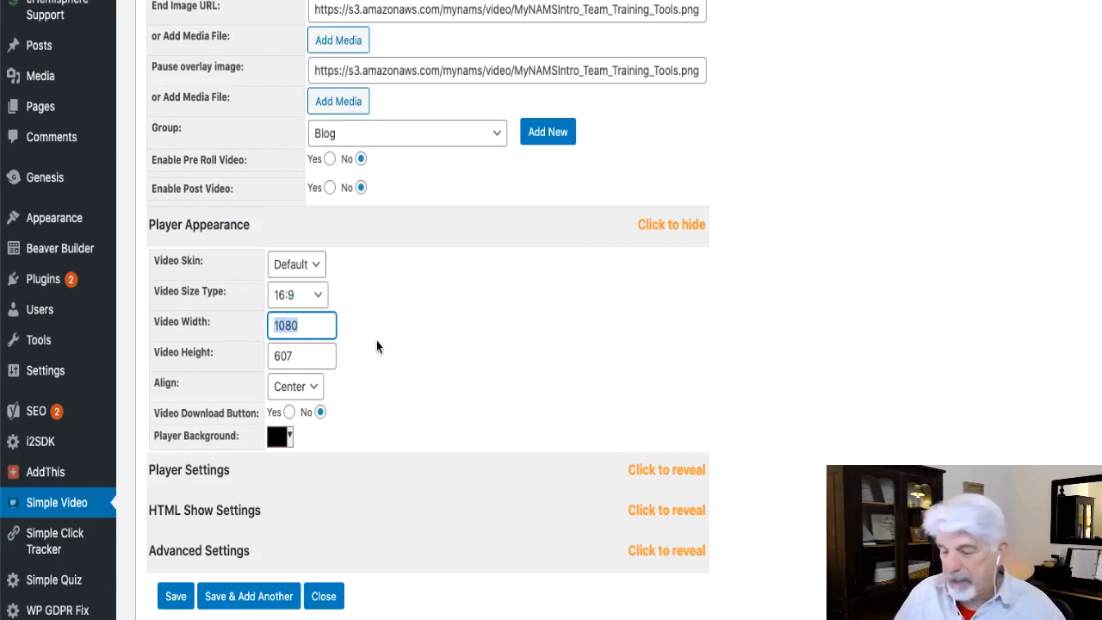
{"action": "type", "text": "800"}
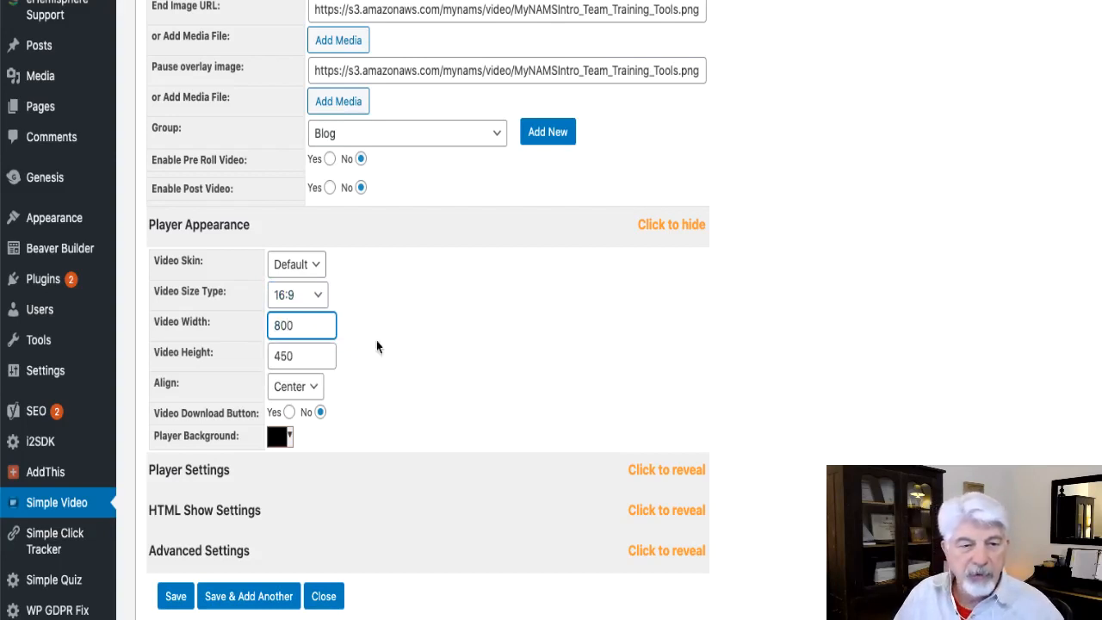
{"action": "left_click", "coordinate": [416, 304]}
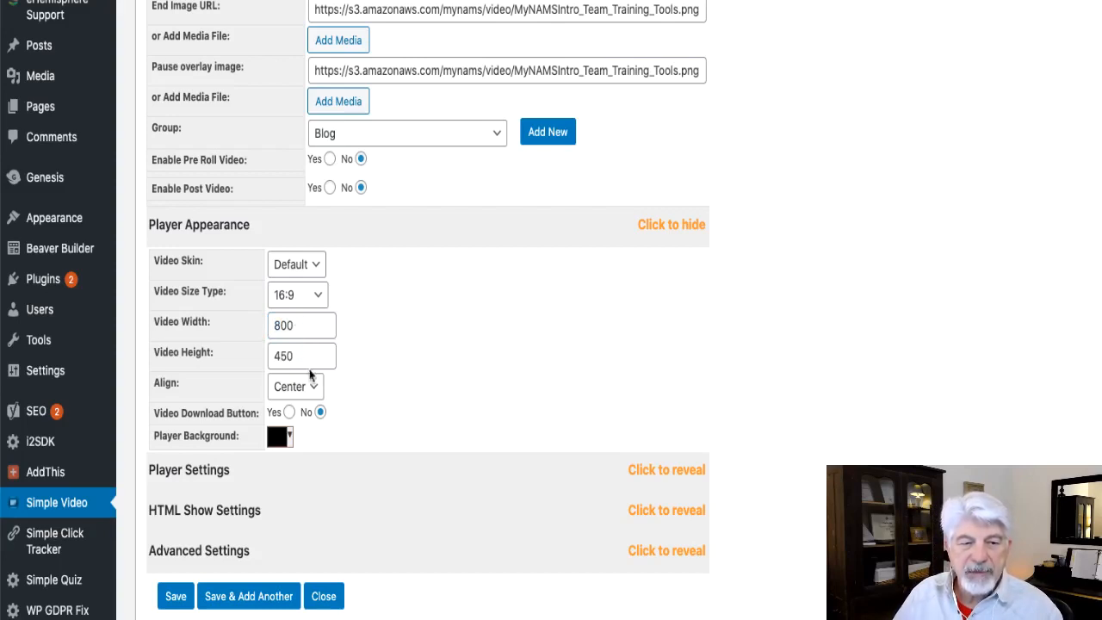
Change the player background colour to a dark grey.
{"action": "scroll", "coordinate": [387, 372], "scroll_direction": "down", "scroll_amount": 1}
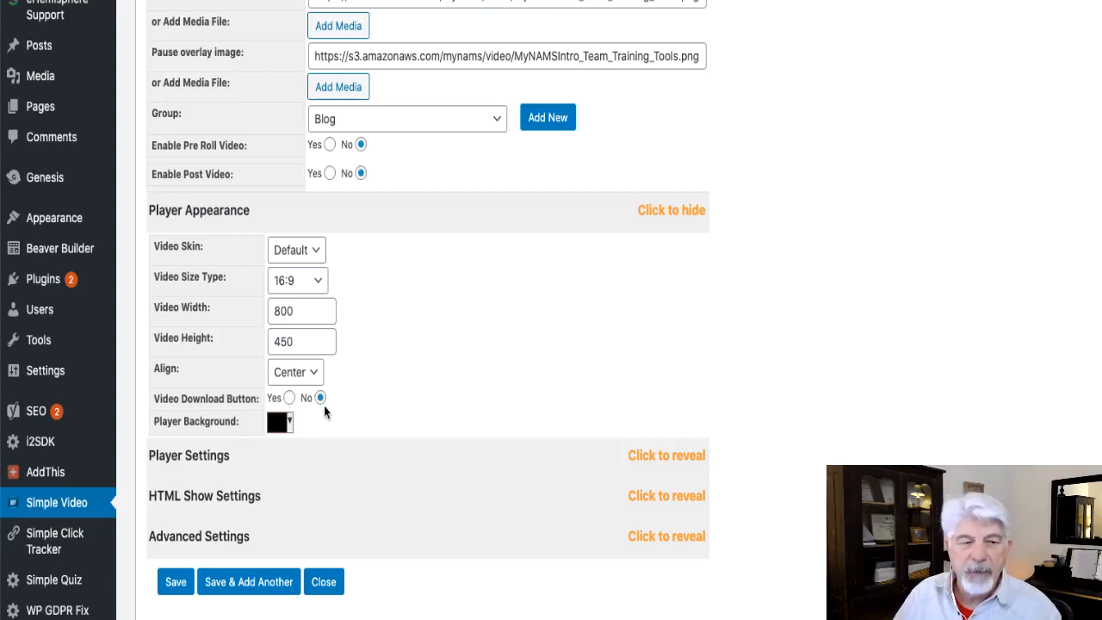
{"action": "left_click", "coordinate": [278, 425]}
{"action": "left_click_drag", "start_coordinate": [292, 465], "coordinate": [275, 519]}
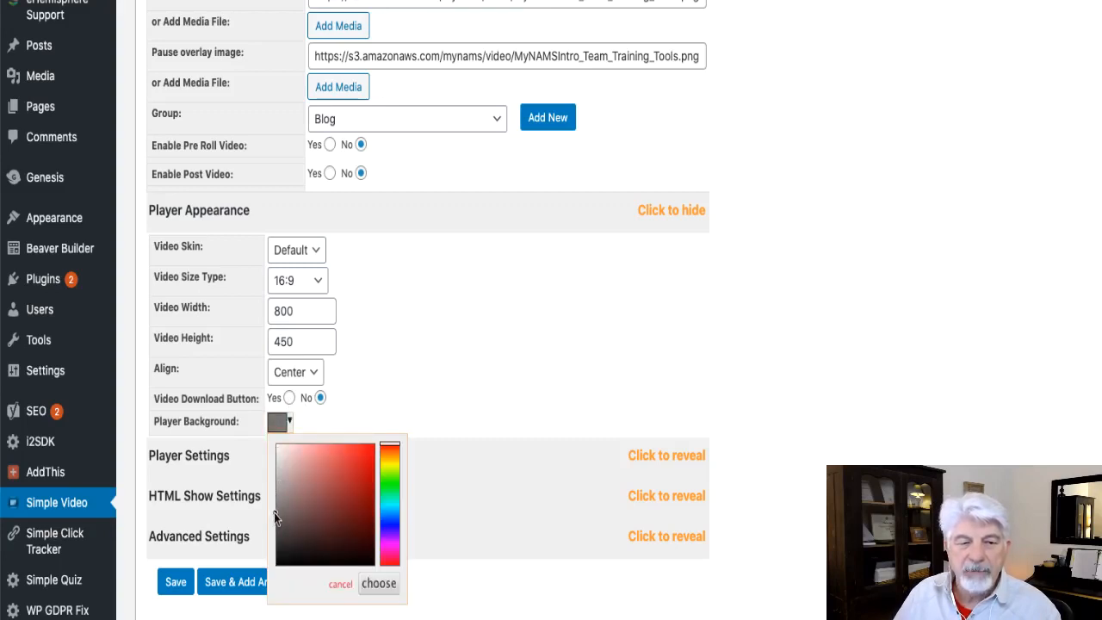
{"action": "left_click", "coordinate": [405, 404]}
Expand Player Settings and enable Auto Play and Hide Controls.
{"action": "left_click", "coordinate": [310, 460]}
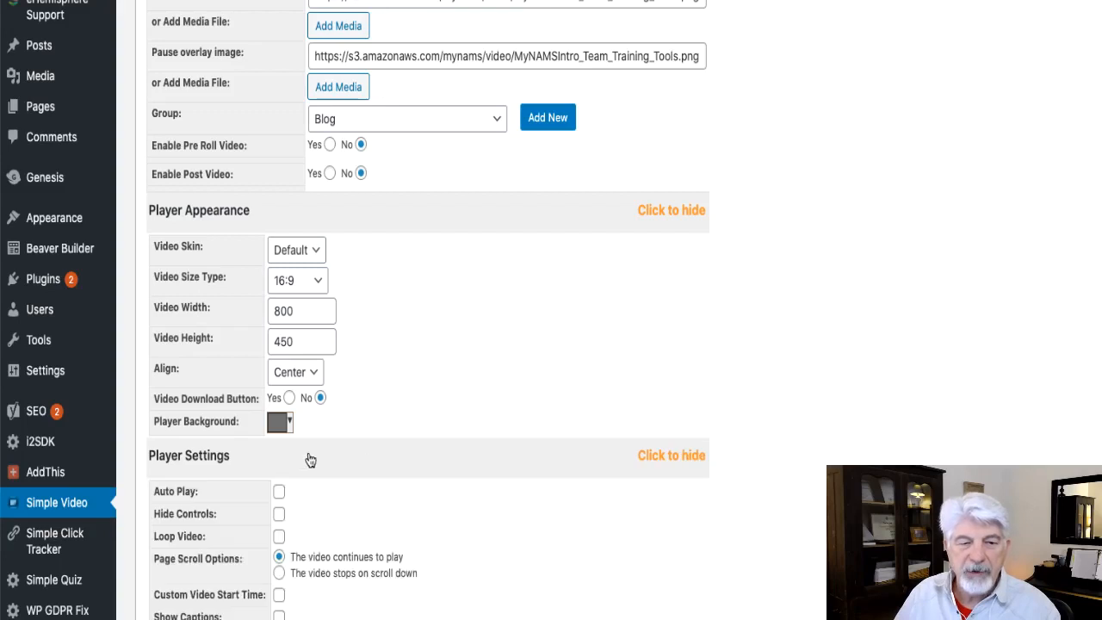
{"action": "scroll", "coordinate": [568, 350], "scroll_direction": "down", "scroll_amount": 2}
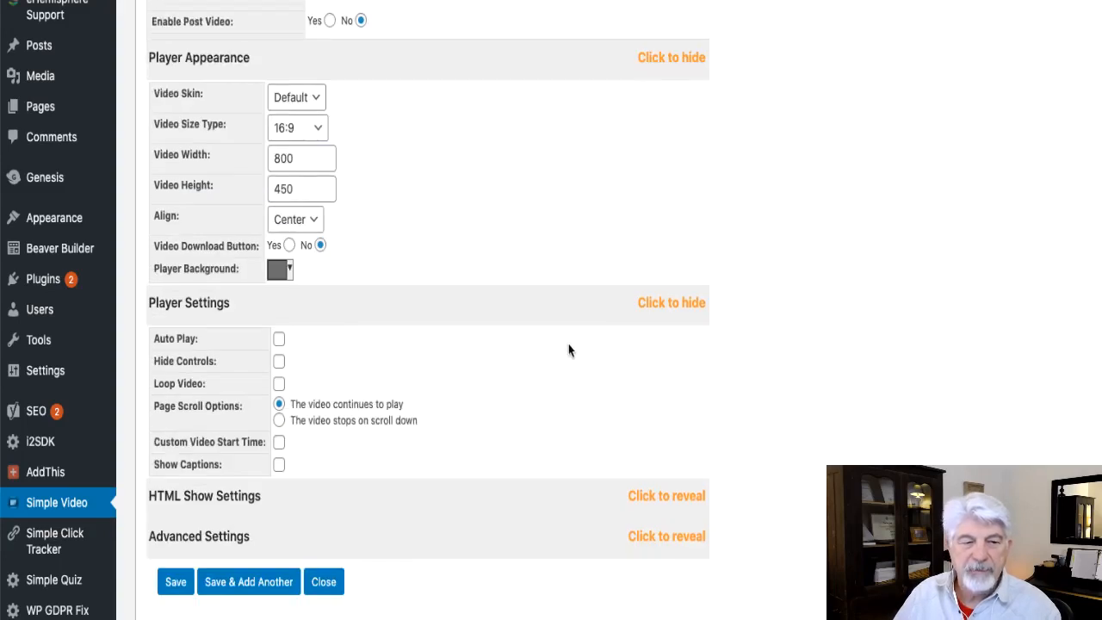
{"action": "left_click", "coordinate": [279, 339]}
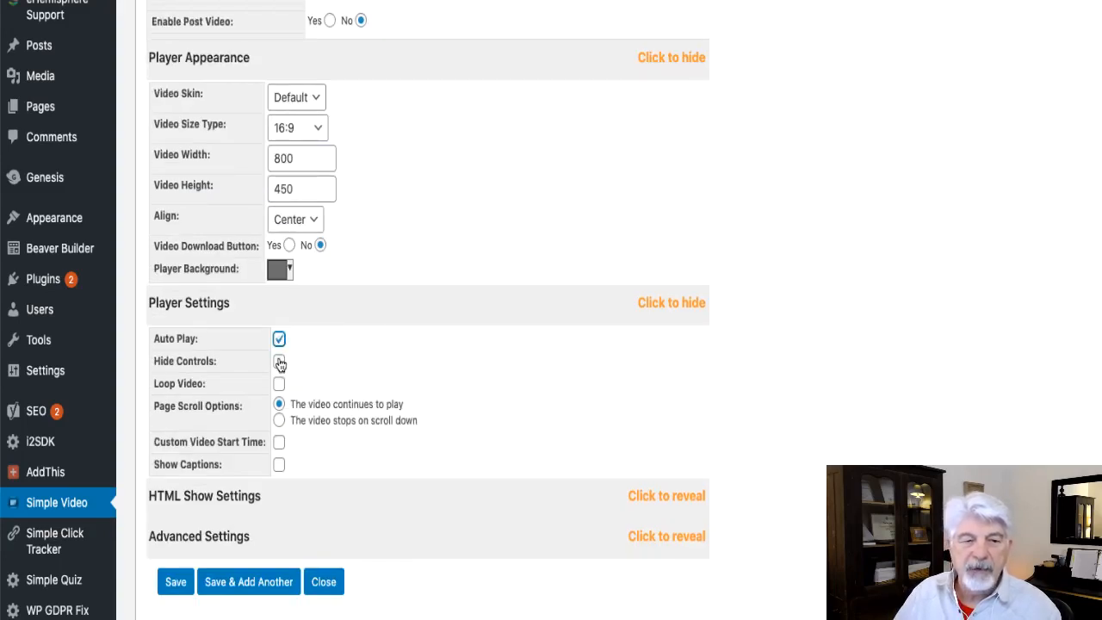
{"action": "left_click", "coordinate": [279, 362]}
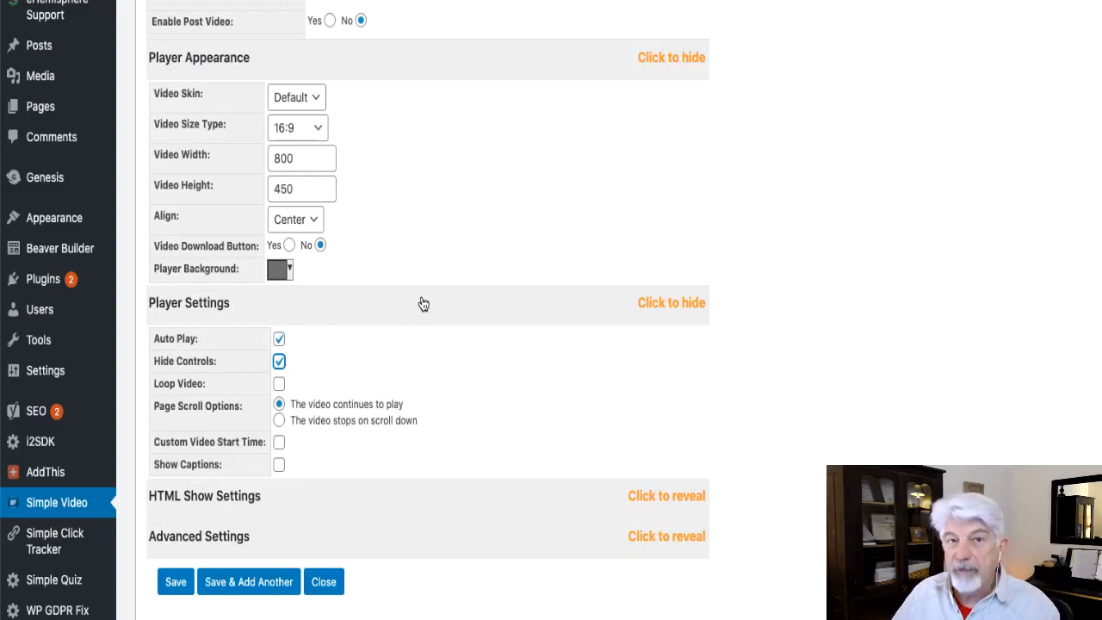
Turn off Hide Controls in the player settings.
{"action": "left_click", "coordinate": [280, 362]}
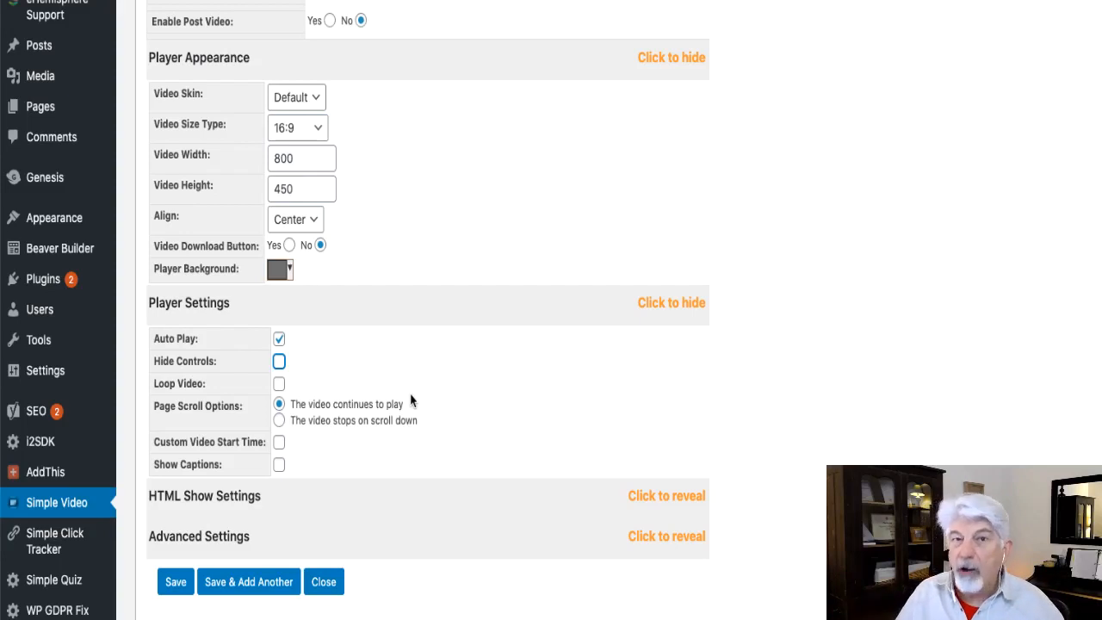
{"action": "left_click", "coordinate": [279, 466]}
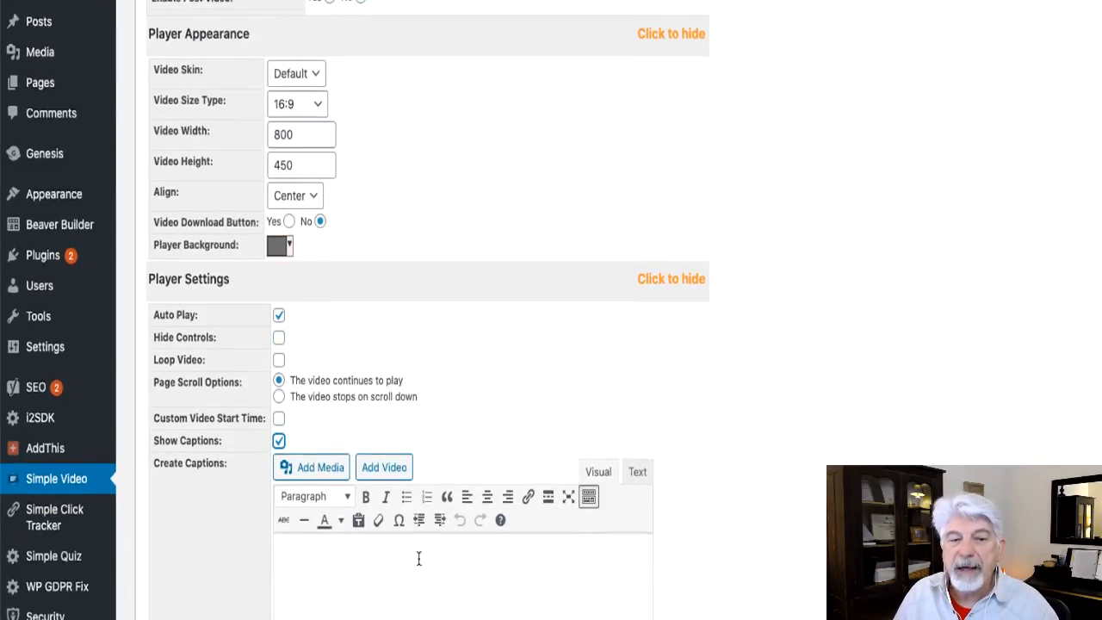
{"action": "scroll", "coordinate": [419, 492], "scroll_direction": "down", "scroll_amount": 3}
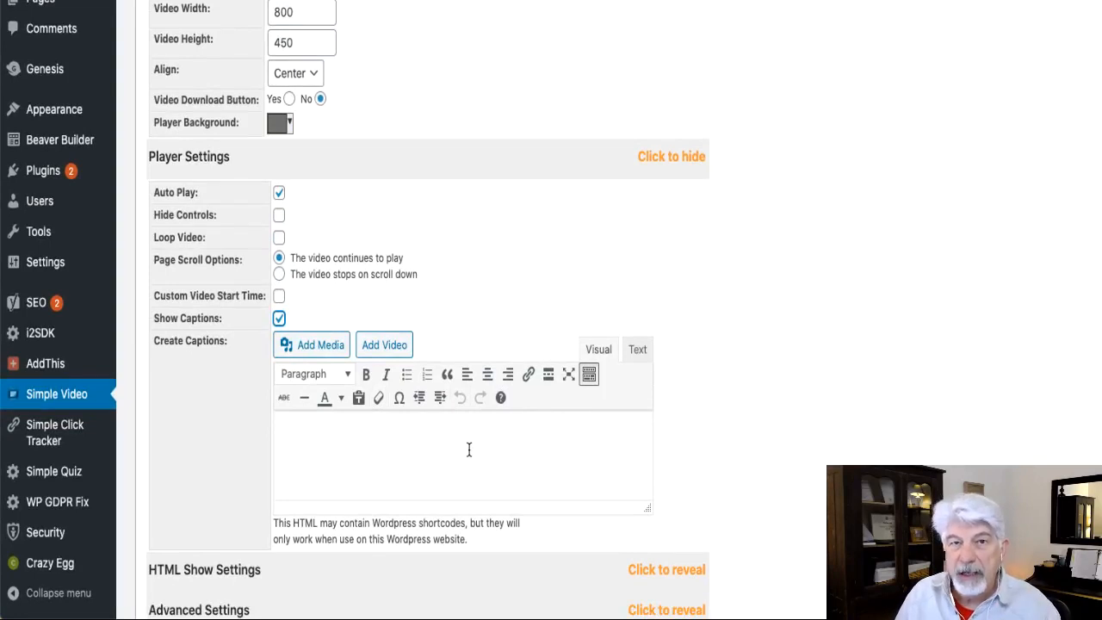
{"action": "left_click", "coordinate": [279, 319]}
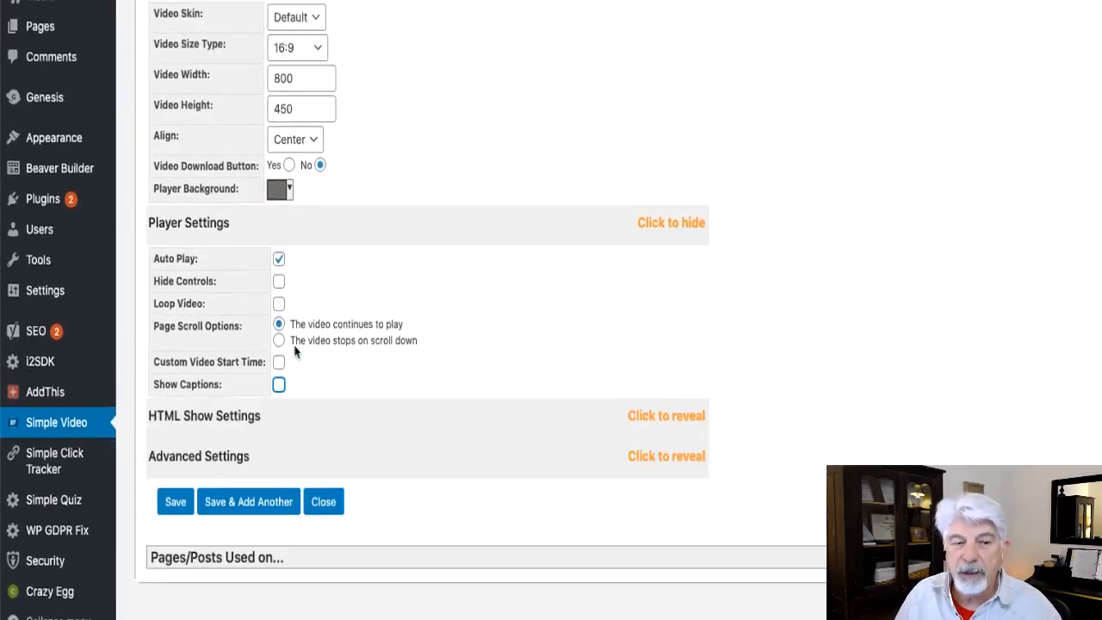
Expand HTML Show Settings and set Show HTML at to 30 seconds.
{"action": "left_click", "coordinate": [325, 462]}
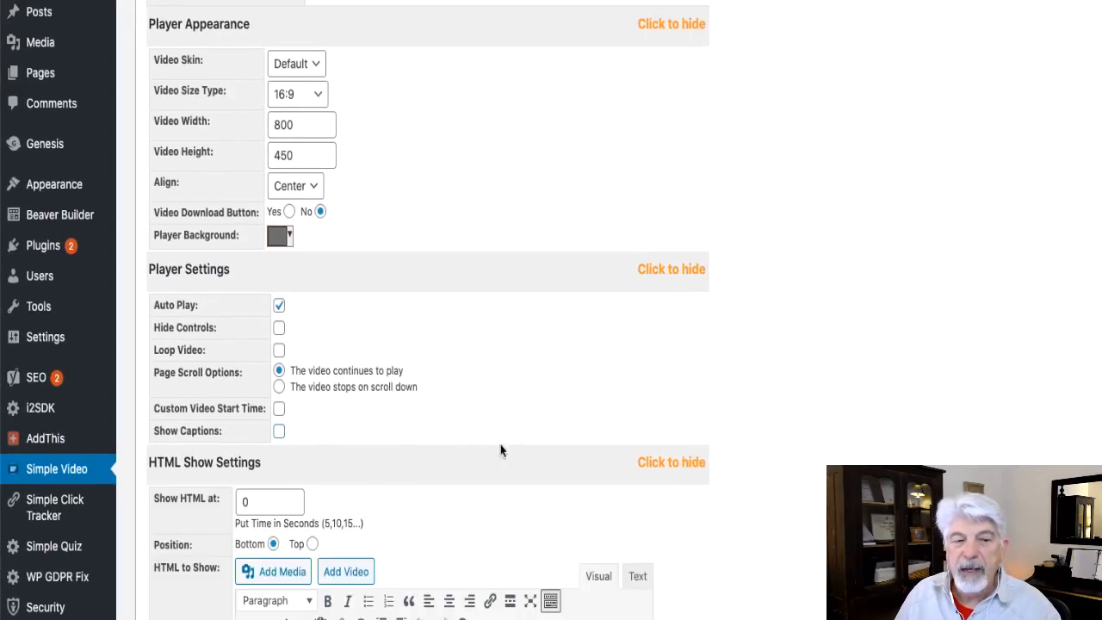
{"action": "scroll", "coordinate": [825, 372], "scroll_direction": "down", "scroll_amount": 1}
{"action": "scroll", "coordinate": [825, 372], "scroll_direction": "down", "scroll_amount": 5}
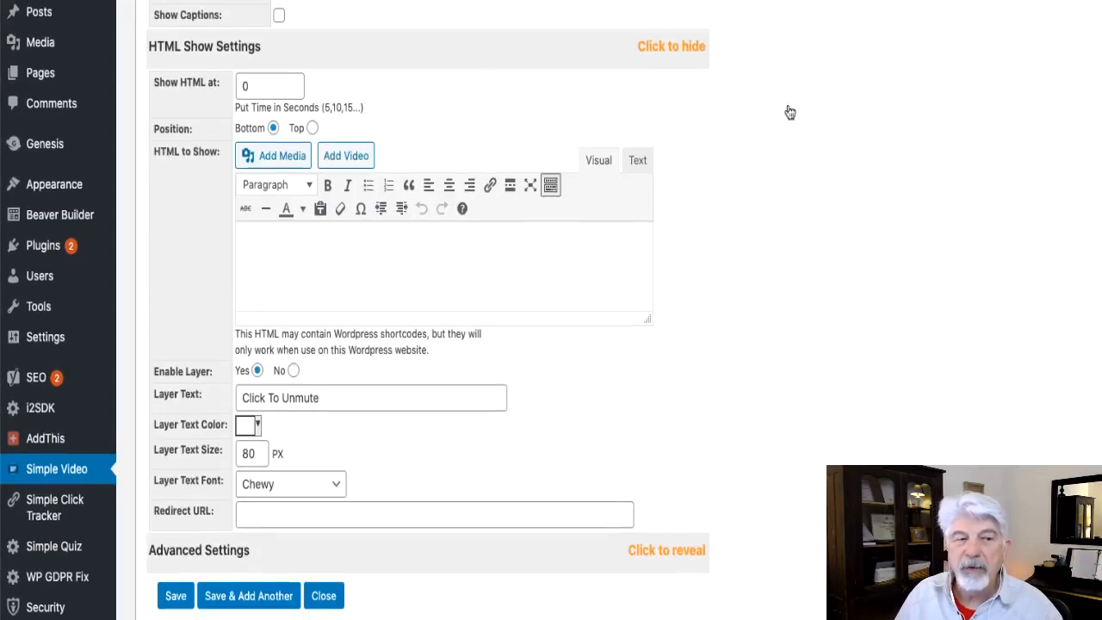
{"action": "left_click", "coordinate": [261, 86]}
{"action": "left_click_drag", "start_coordinate": [279, 86], "coordinate": [217, 86]}
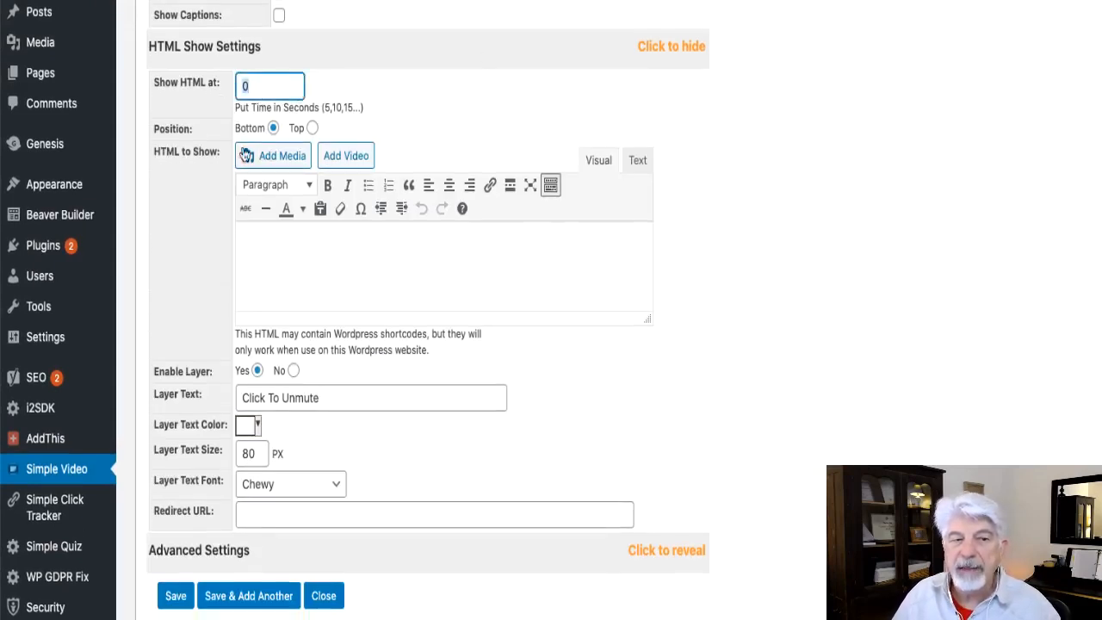
{"action": "type", "text": "30"}
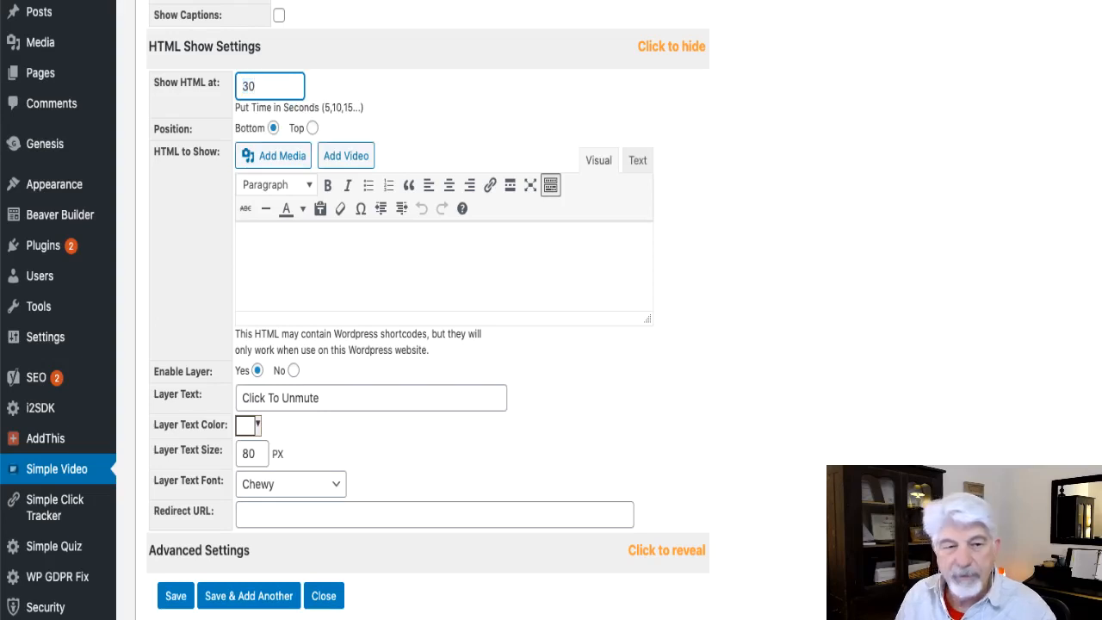
Enter the text "I Love Mandalorian!" in the HTML to Show editor.
{"action": "left_click", "coordinate": [325, 258]}
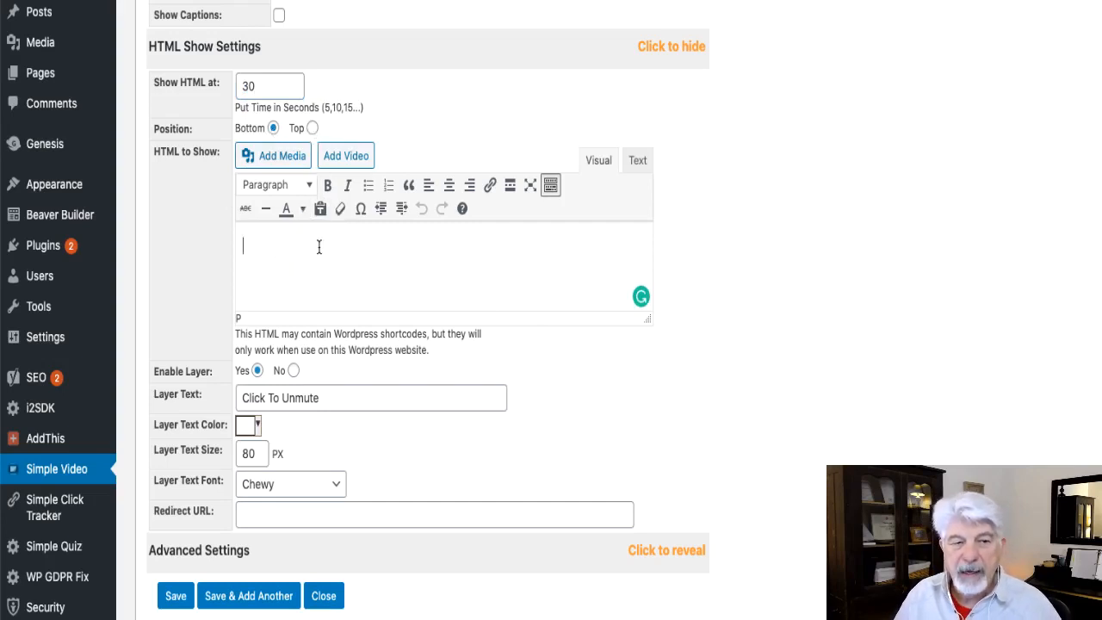
{"action": "type", "text": "I L"}
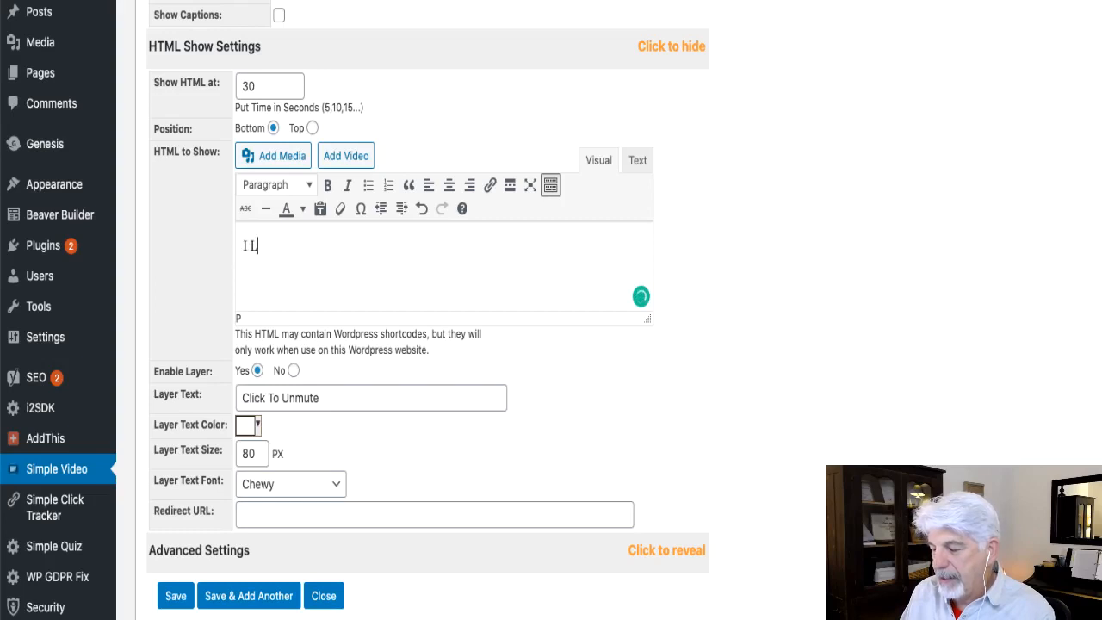
{"action": "type", "text": "ove M"}
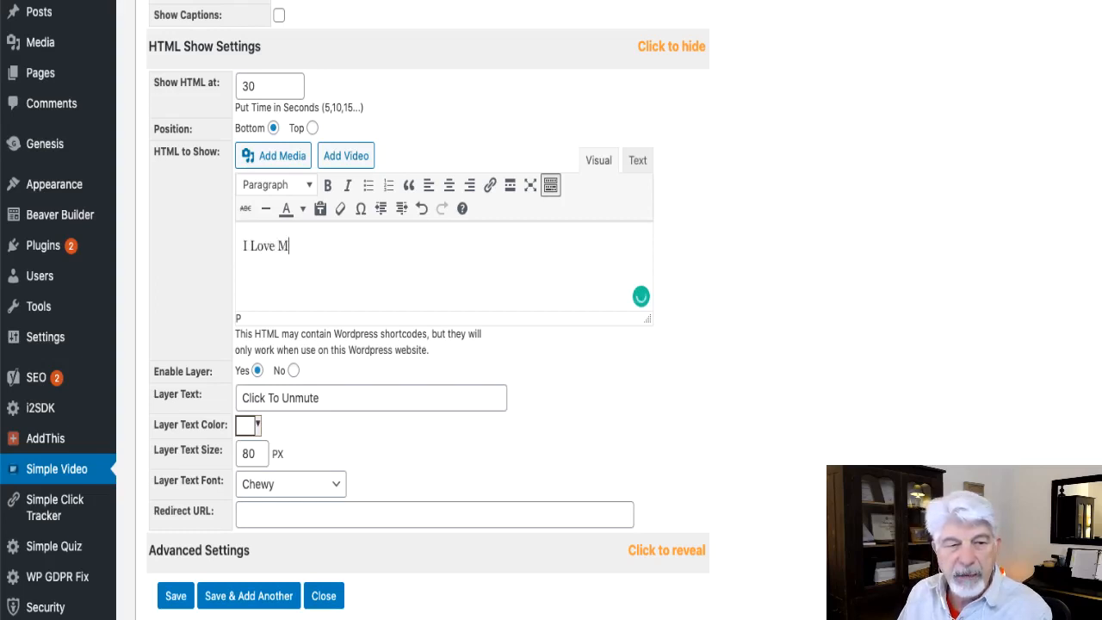
{"action": "type", "text": "andalo"}
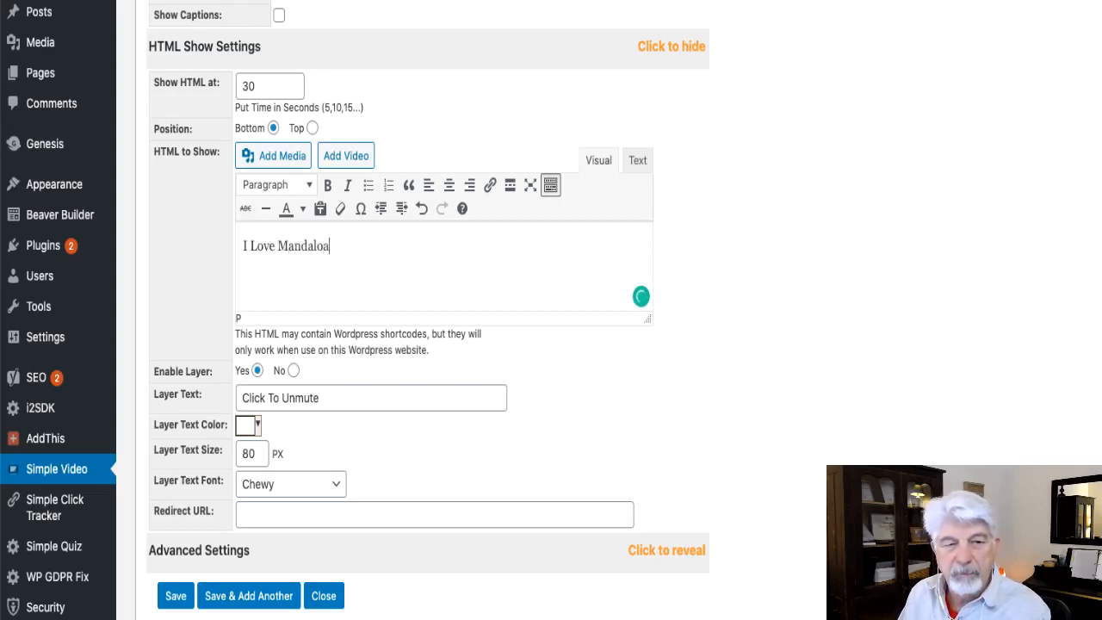
{"action": "type", "text": "rian!"}
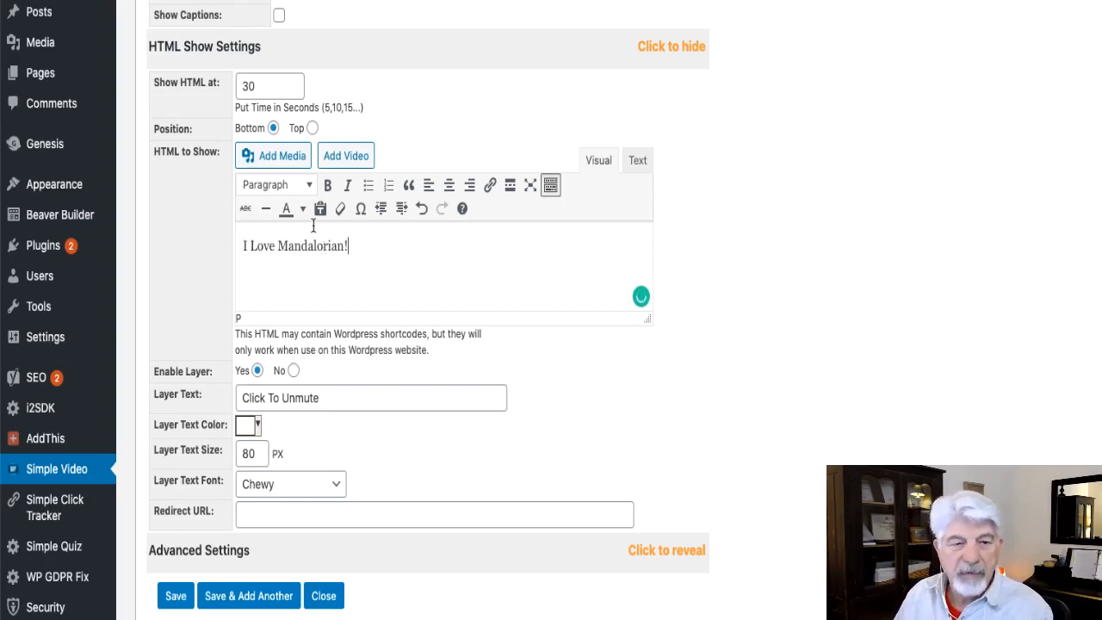
Format the "I Love Mandalorian!" line as Heading 2 and centre it.
{"action": "left_click_drag", "start_coordinate": [349, 245], "coordinate": [231, 246]}
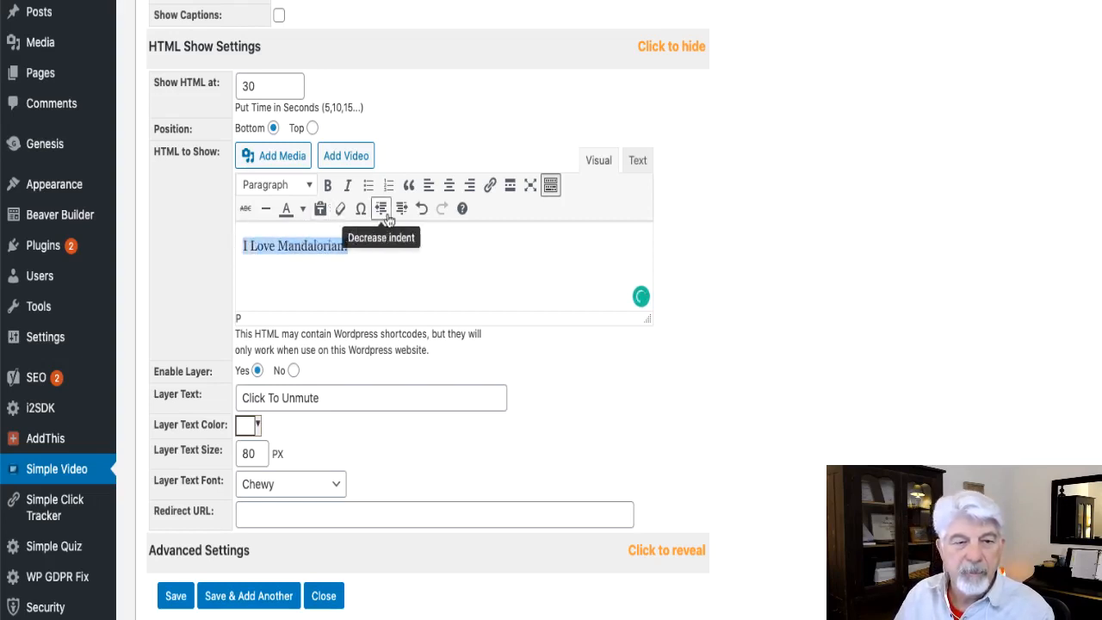
{"action": "left_click", "coordinate": [307, 186]}
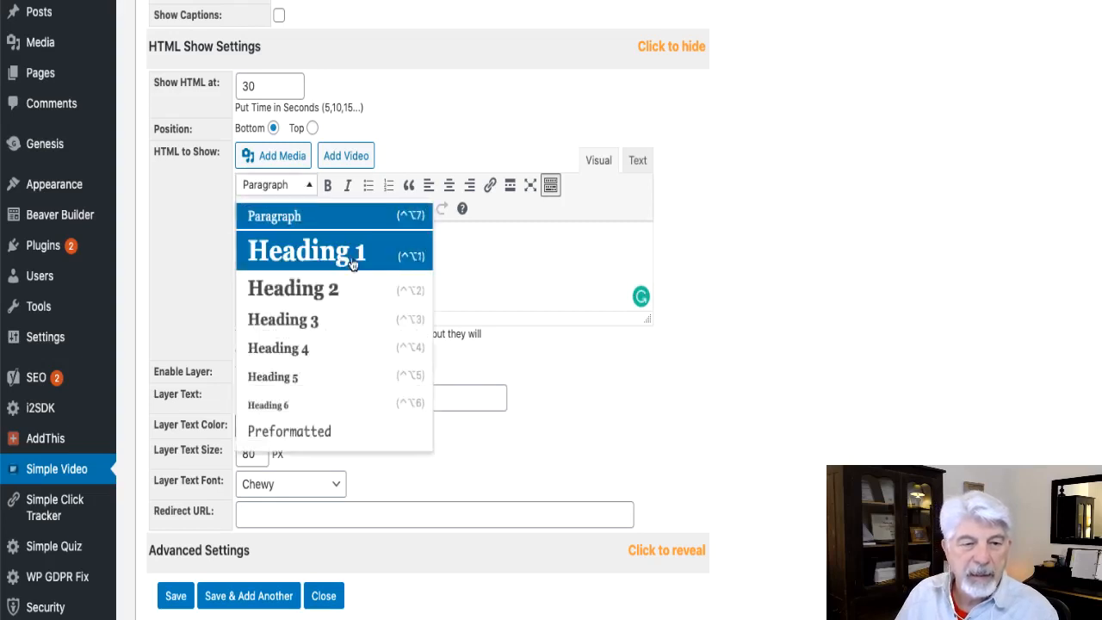
{"action": "left_click", "coordinate": [293, 288]}
{"action": "left_click", "coordinate": [448, 188]}
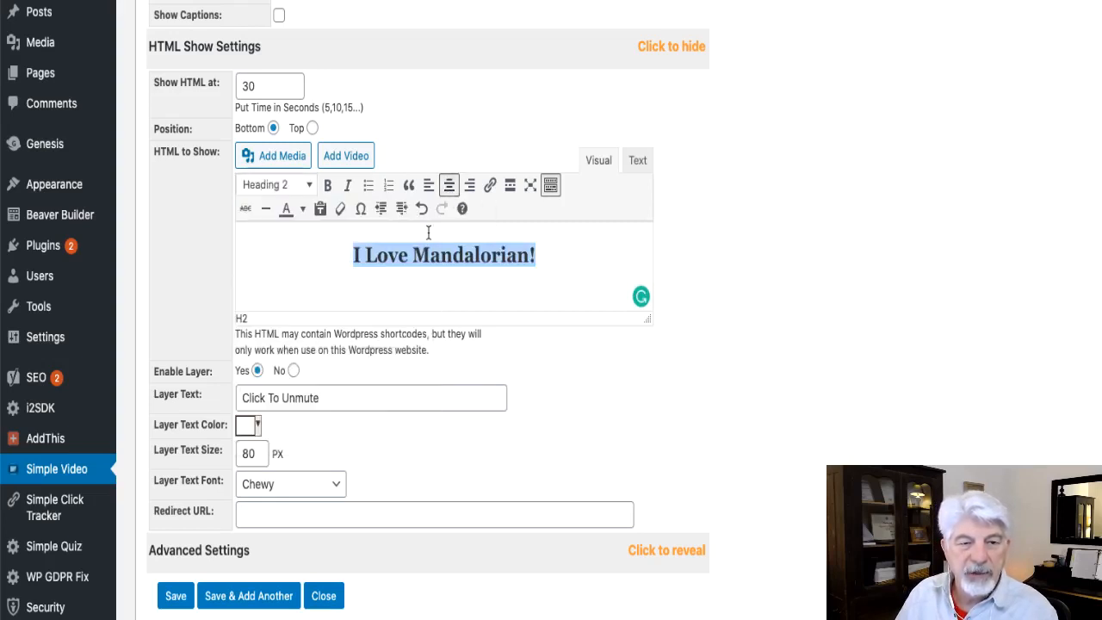
Insert the yellow Continue button image from the media library on a new line below the heading.
{"action": "left_click", "coordinate": [548, 263]}
{"action": "key", "text": "Return"}
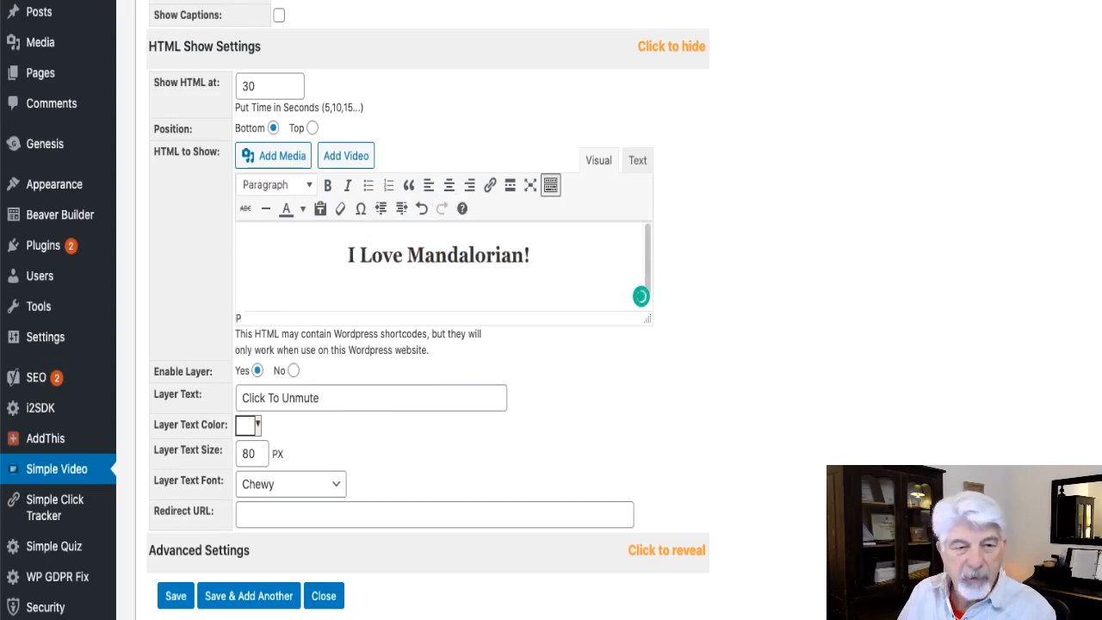
{"action": "left_click", "coordinate": [292, 163]}
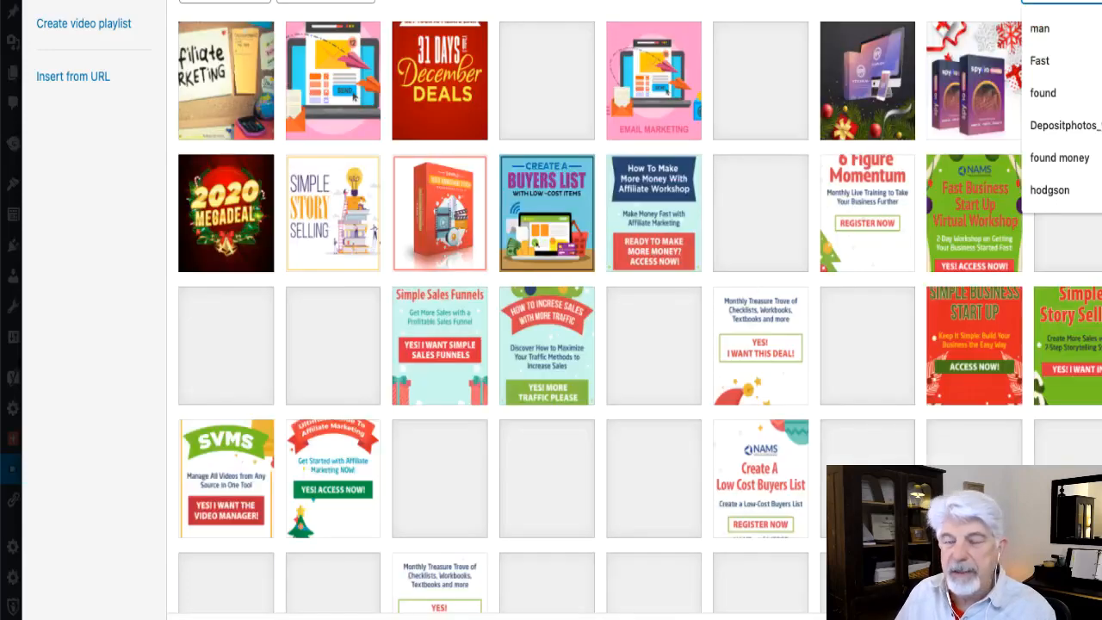
{"action": "type", "text": "content"}
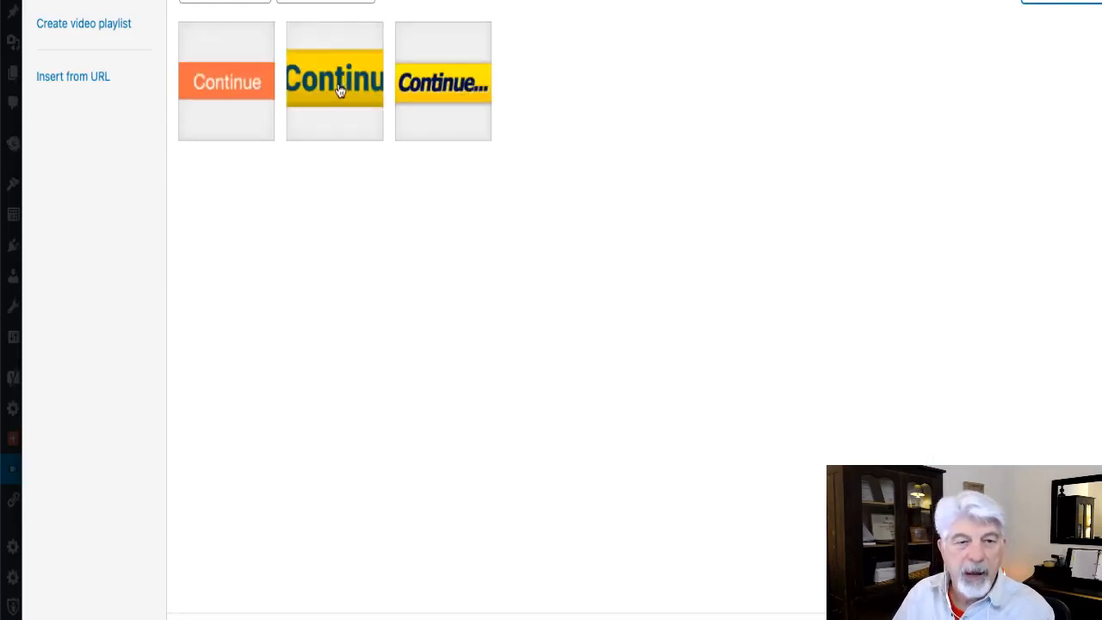
{"action": "left_click", "coordinate": [341, 90]}
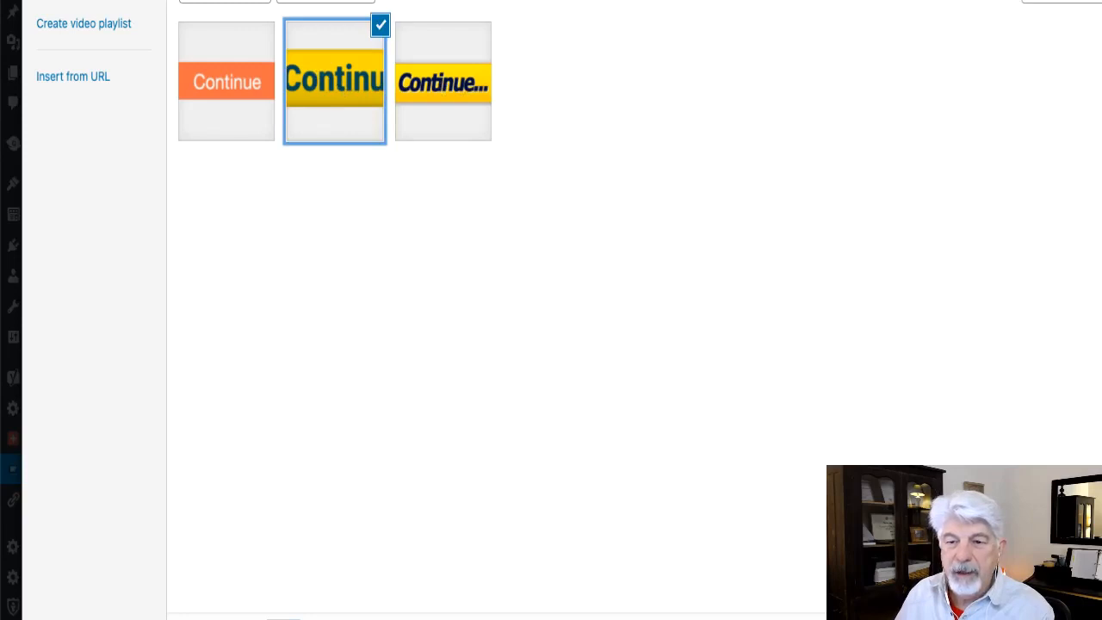
{"action": "left_click", "coordinate": [1093, 616]}
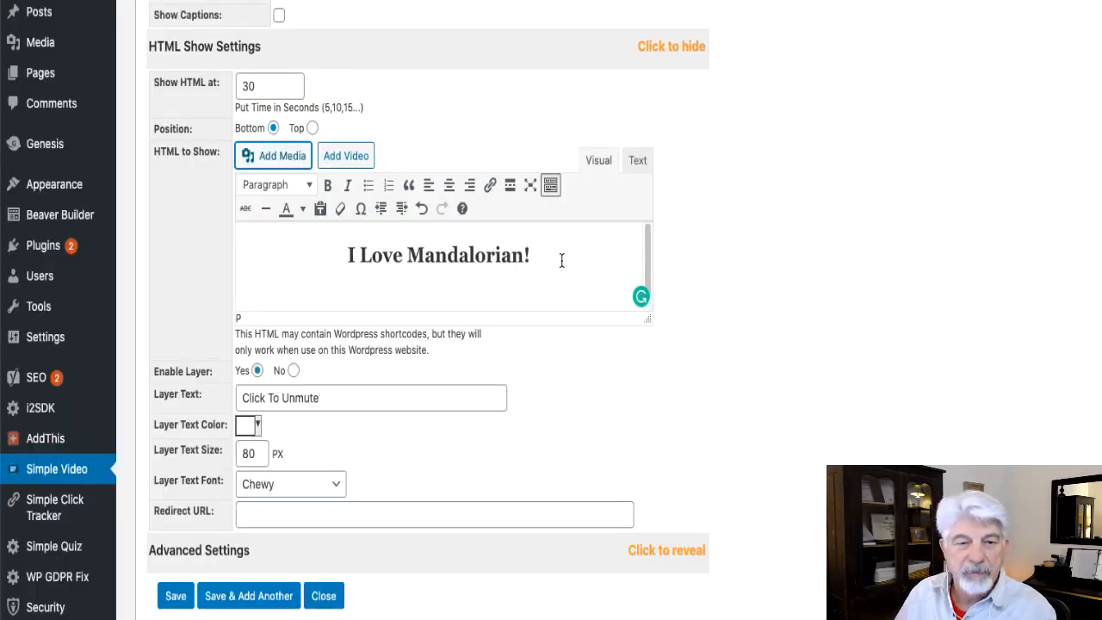
{"action": "scroll", "coordinate": [508, 260], "scroll_direction": "up", "scroll_amount": 3}
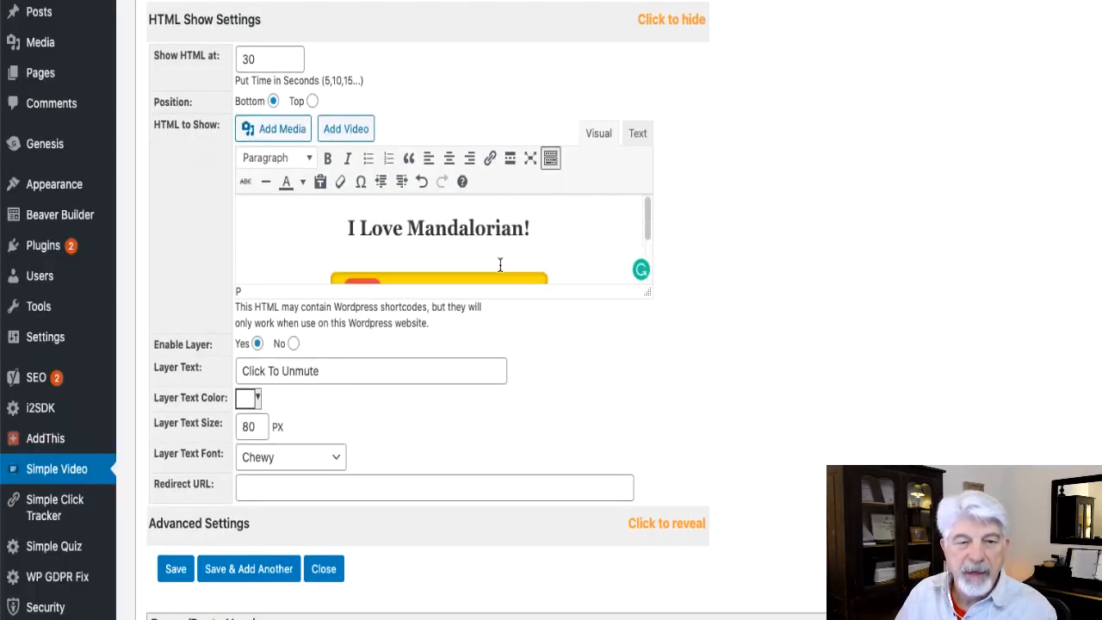
{"action": "scroll", "coordinate": [499, 264], "scroll_direction": "down", "scroll_amount": 2}
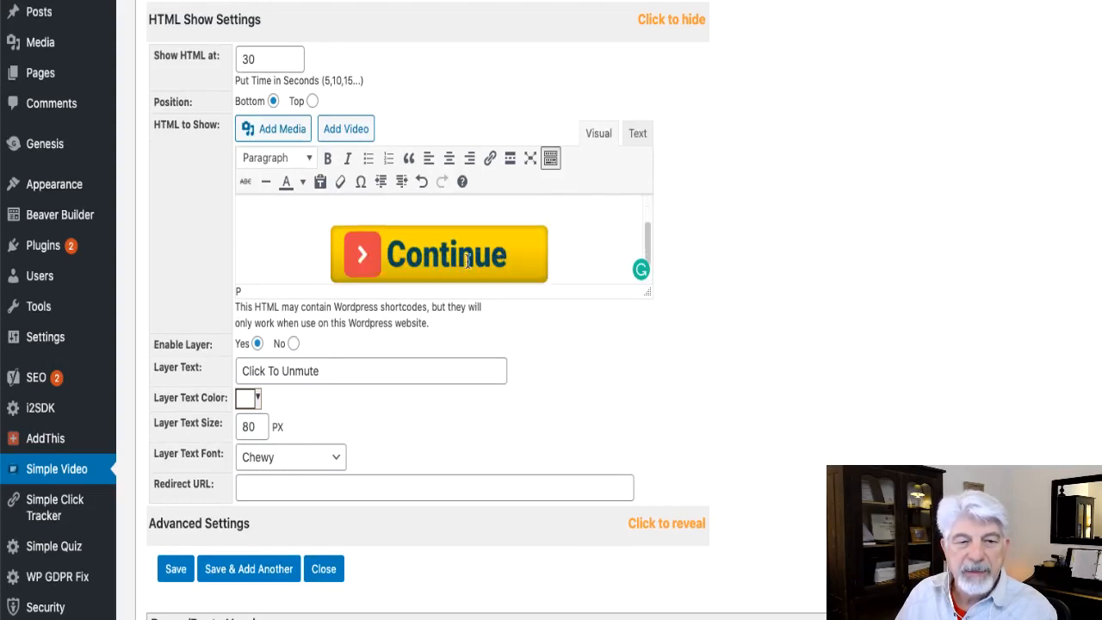
{"action": "left_click", "coordinate": [483, 261]}
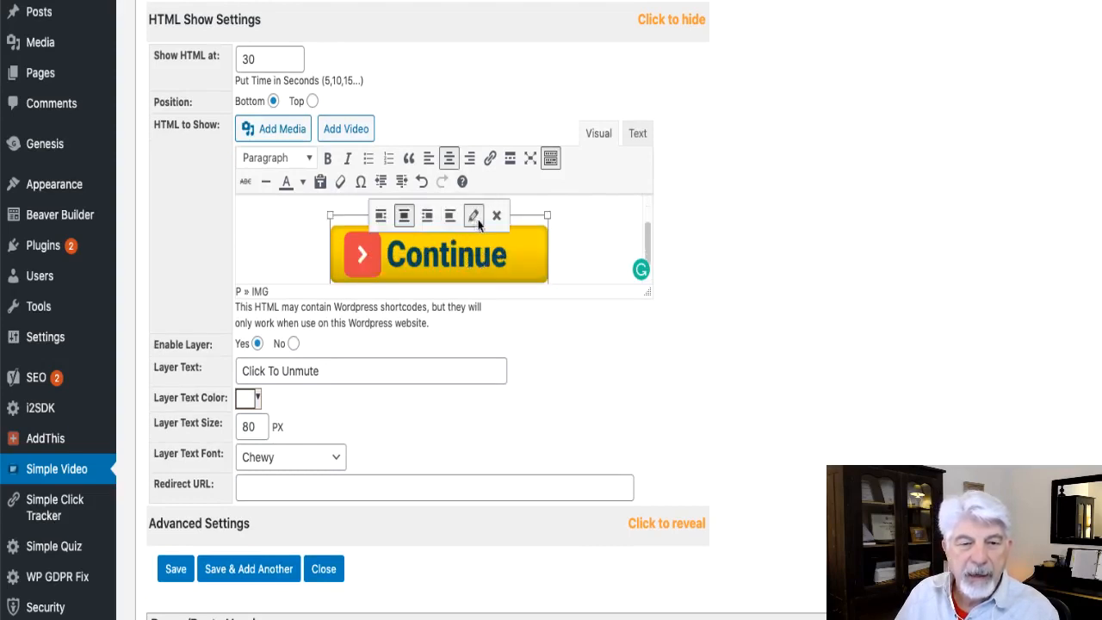
{"action": "left_click", "coordinate": [472, 215]}
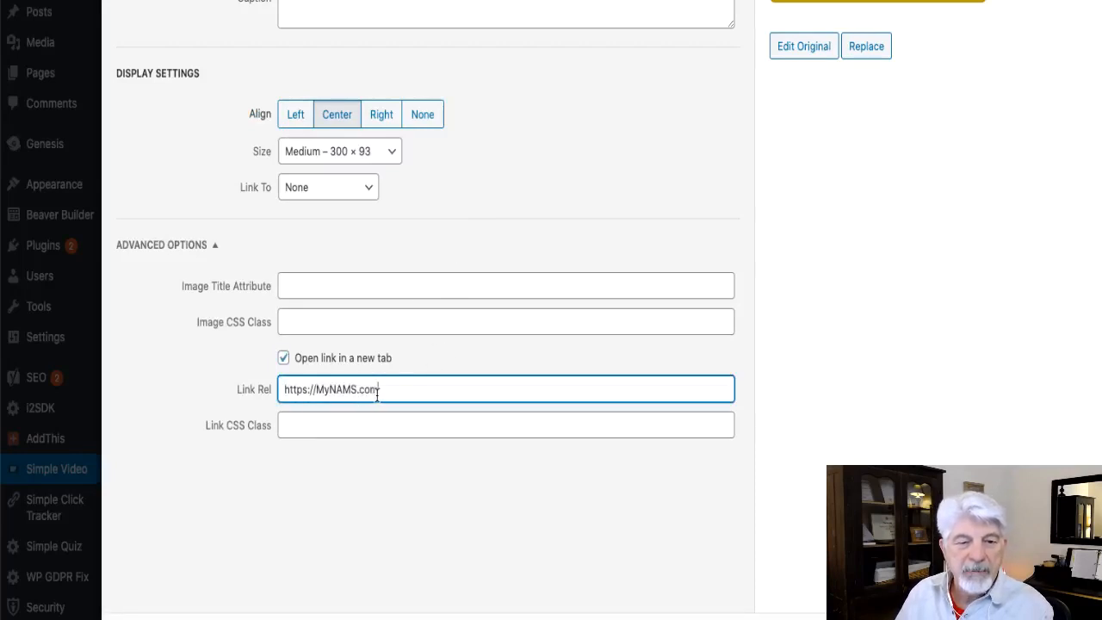
{"action": "left_click_drag", "start_coordinate": [381, 392], "coordinate": [275, 398]}
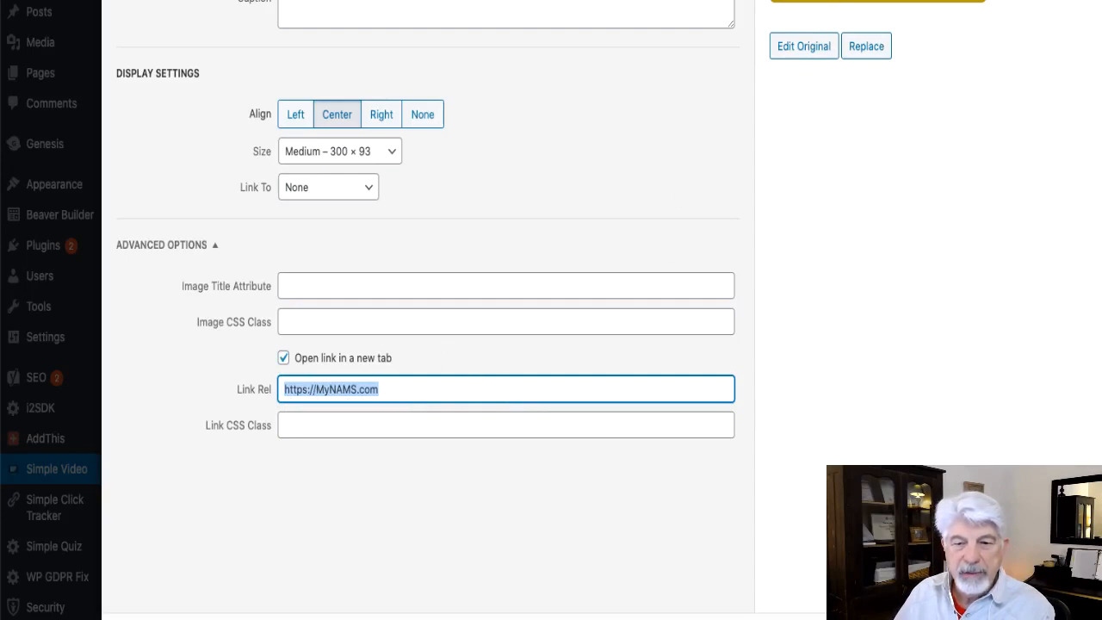
{"action": "left_click", "coordinate": [1089, 616]}
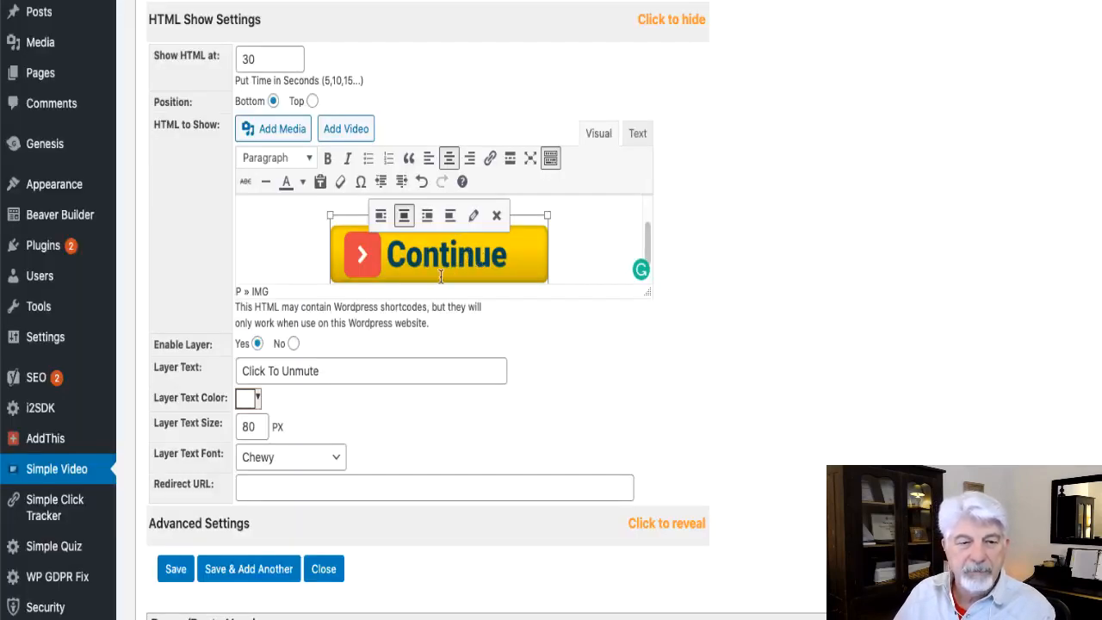
Set the layer text to Click To Play.
{"action": "left_click", "coordinate": [308, 377]}
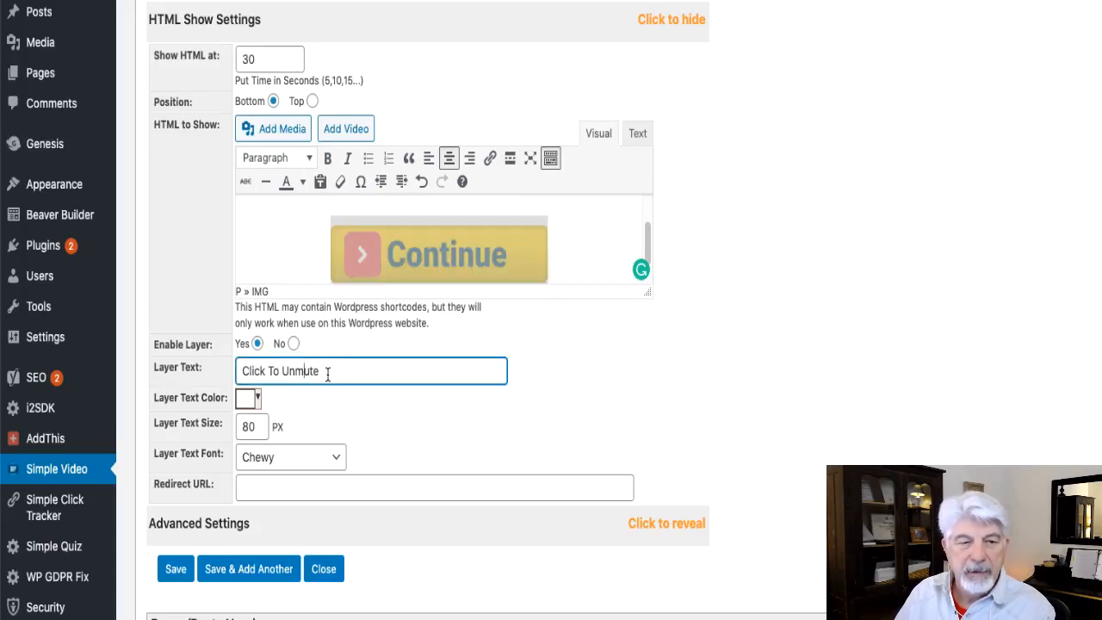
{"action": "left_click_drag", "start_coordinate": [330, 373], "coordinate": [221, 372]}
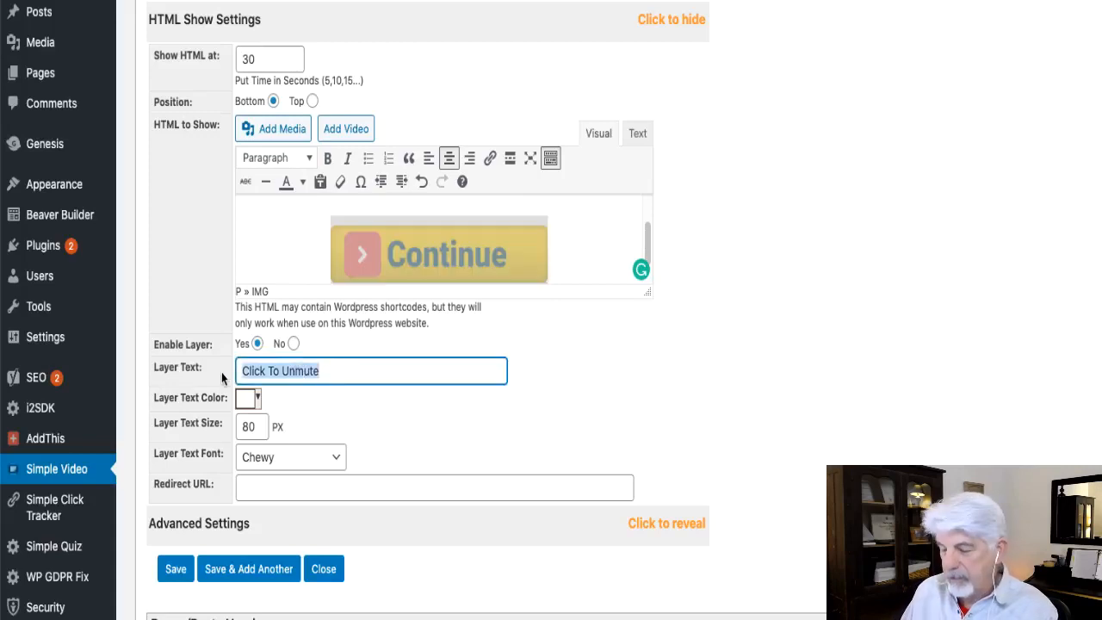
{"action": "type", "text": "Click"}
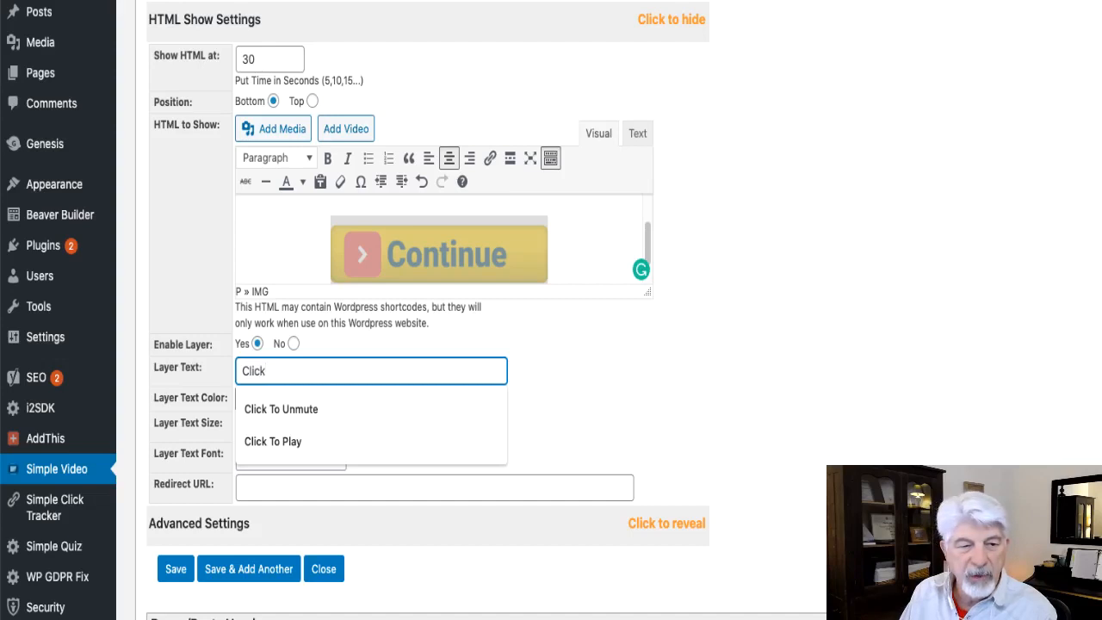
{"action": "left_click", "coordinate": [285, 436]}
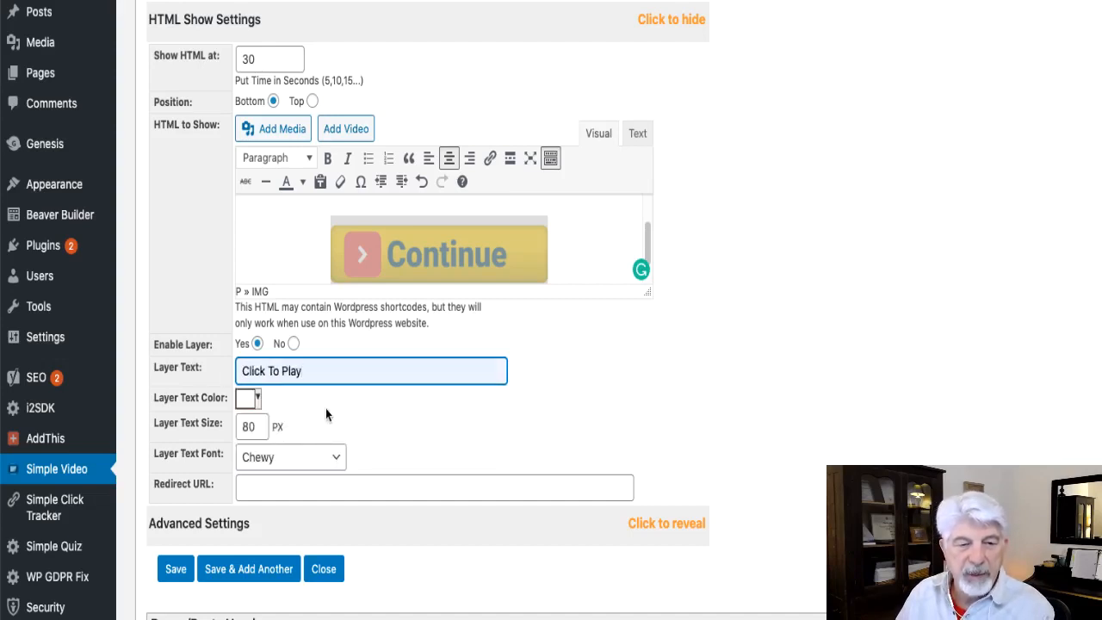
Change the layer text colour to a light yellow.
{"action": "left_click", "coordinate": [261, 405]}
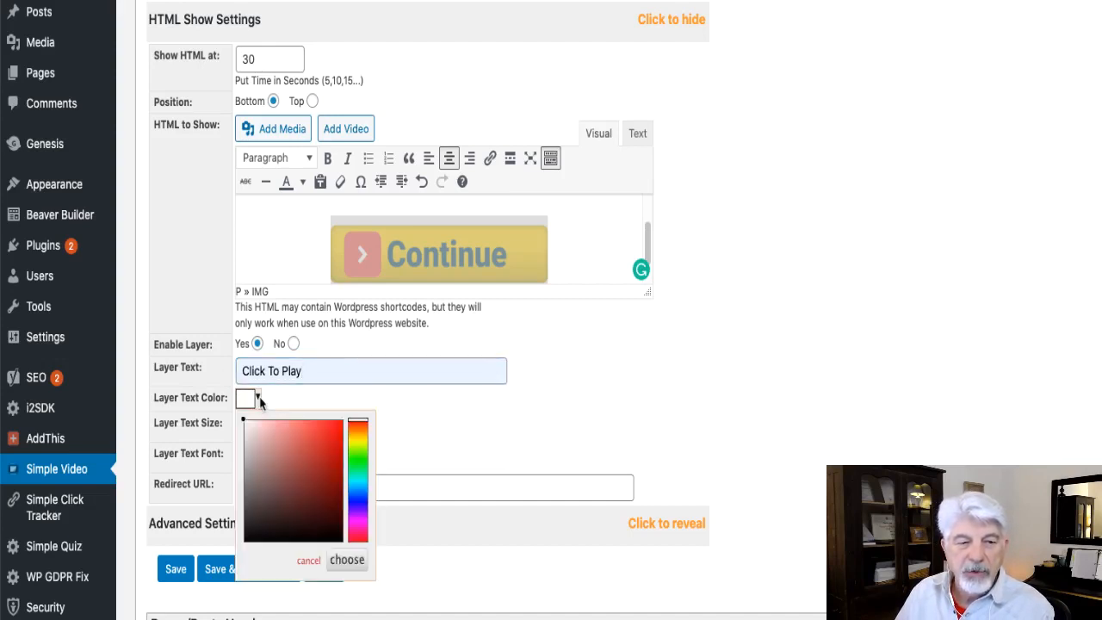
{"action": "left_click", "coordinate": [358, 445]}
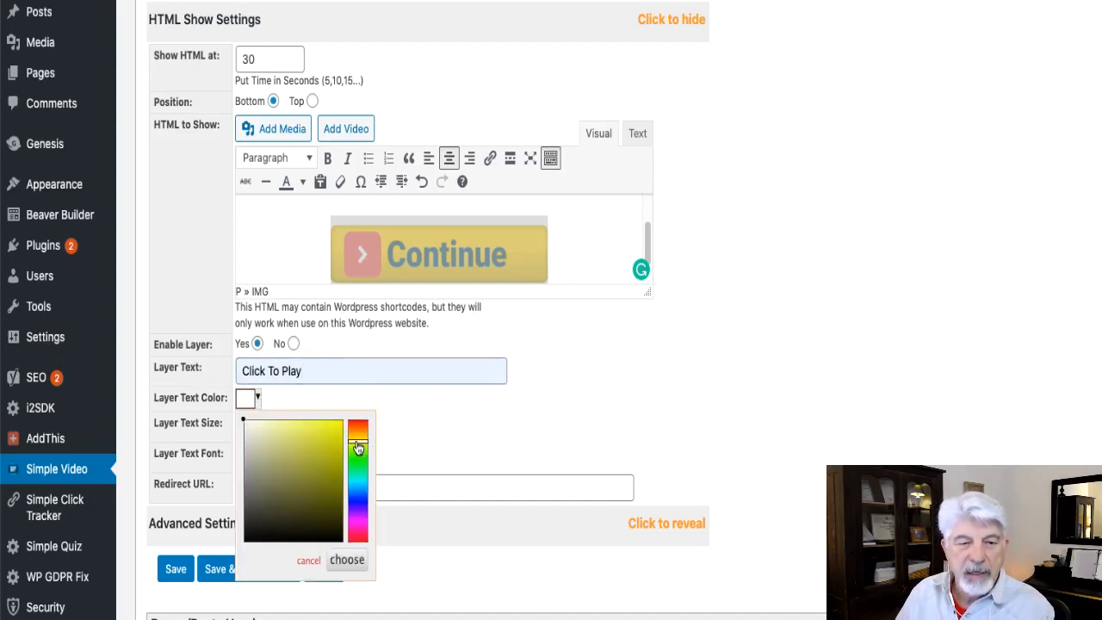
{"action": "left_click", "coordinate": [304, 431]}
{"action": "left_click", "coordinate": [487, 417]}
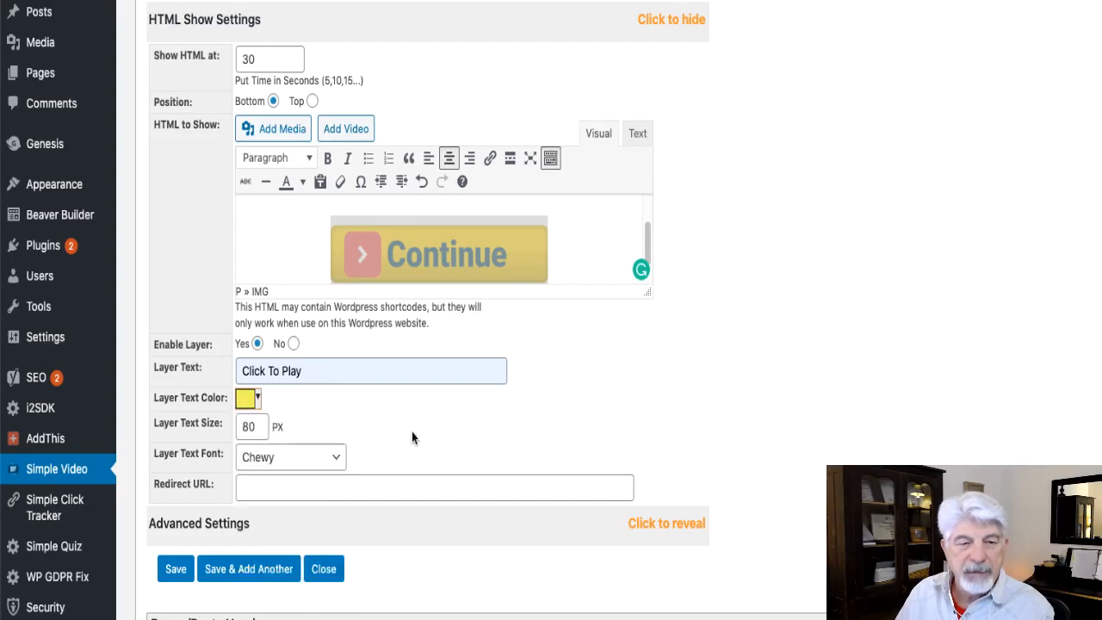
Set the layer text font to Arial Black and the layer text size to 48 px.
{"action": "left_click", "coordinate": [290, 457]}
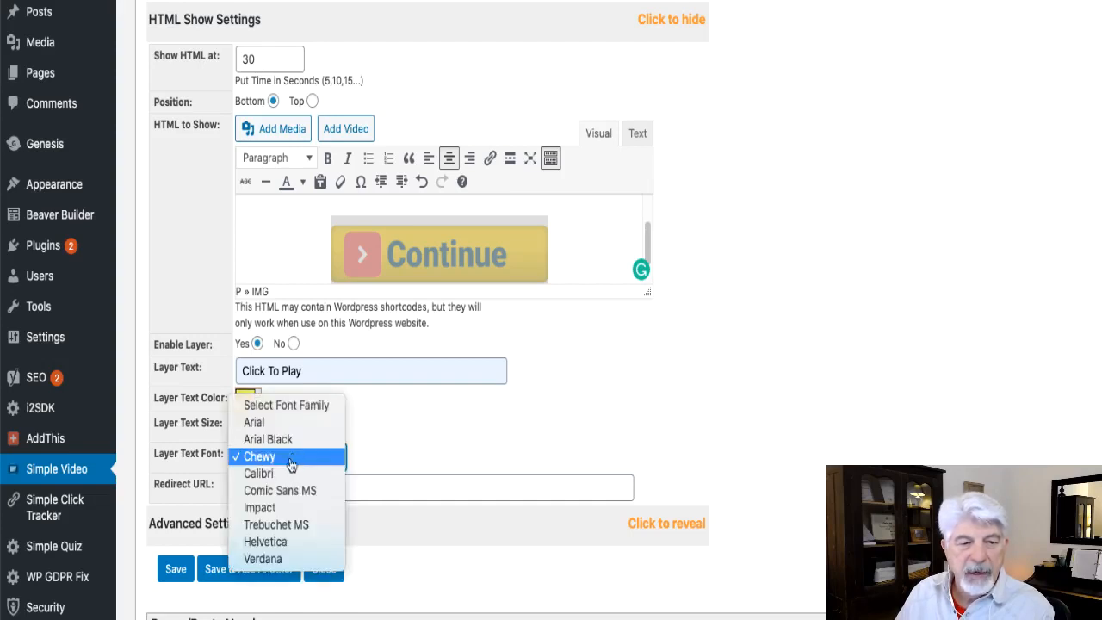
{"action": "left_click", "coordinate": [293, 441]}
{"action": "double_click", "coordinate": [246, 427]}
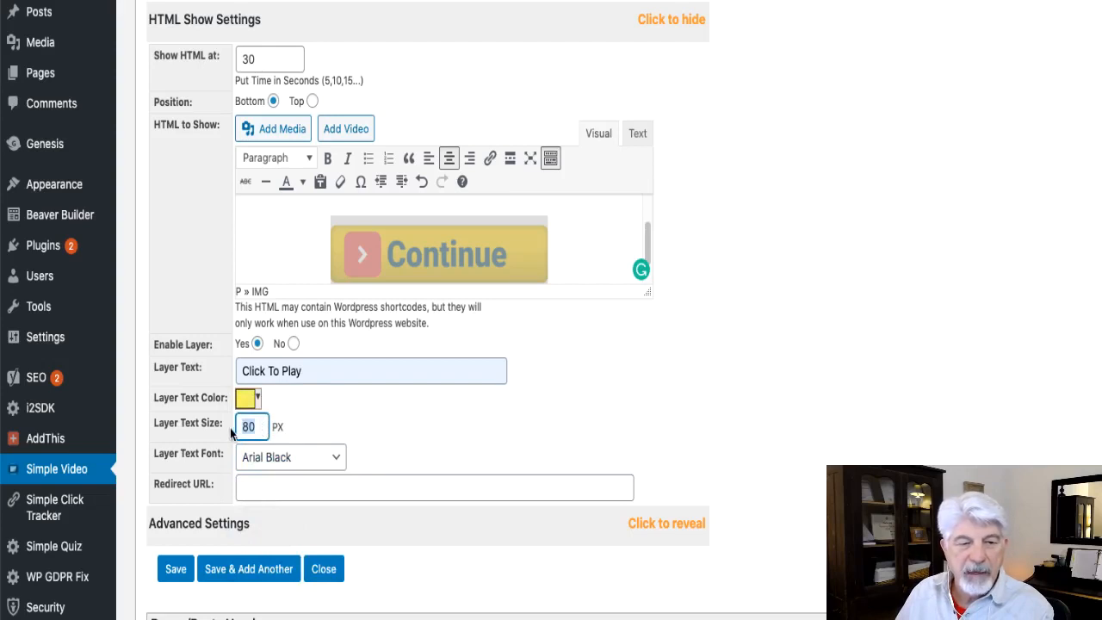
{"action": "type", "text": "48"}
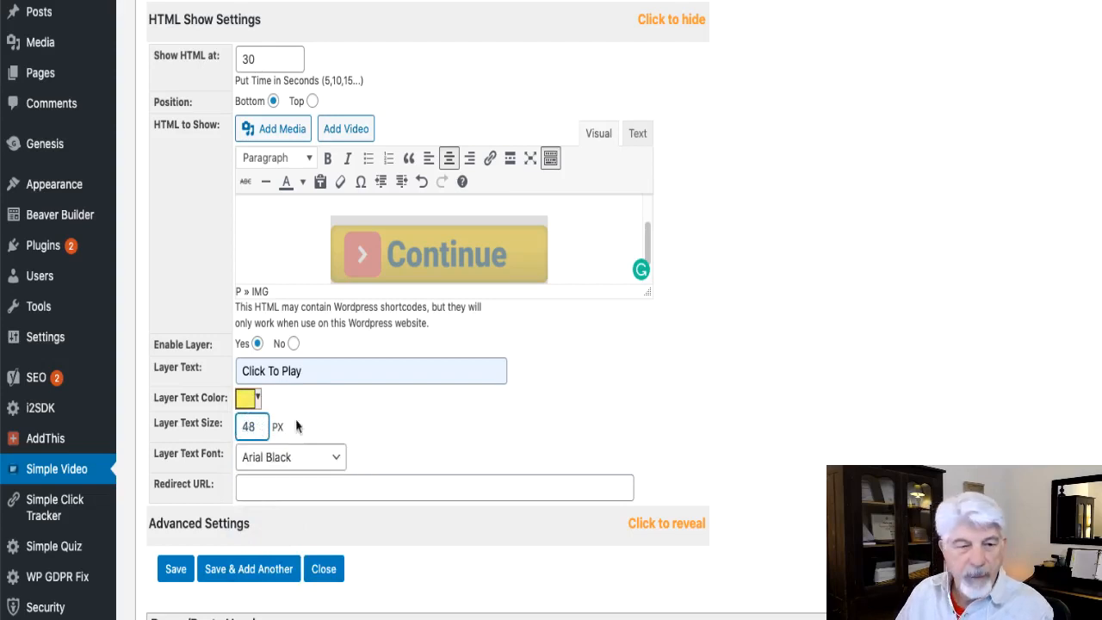
{"action": "left_click", "coordinate": [397, 413]}
{"action": "scroll", "coordinate": [437, 430], "scroll_direction": "down", "scroll_amount": 1}
{"action": "scroll", "coordinate": [437, 434], "scroll_direction": "down", "scroll_amount": 1}
{"action": "left_click", "coordinate": [328, 465]}
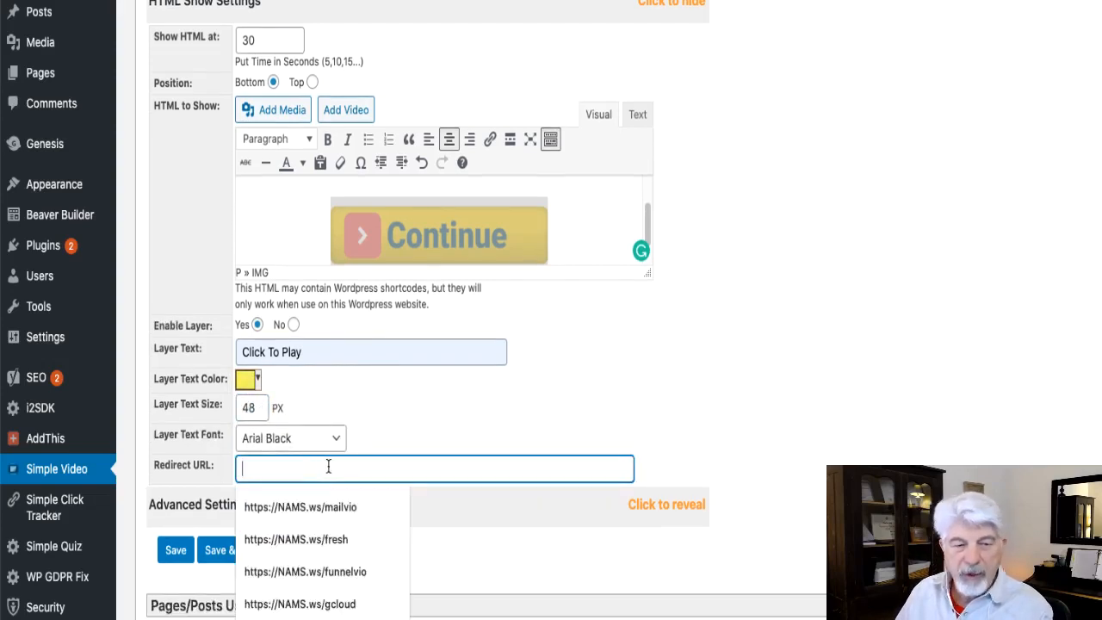
{"action": "type", "text": "https://MyNAMS.com"}
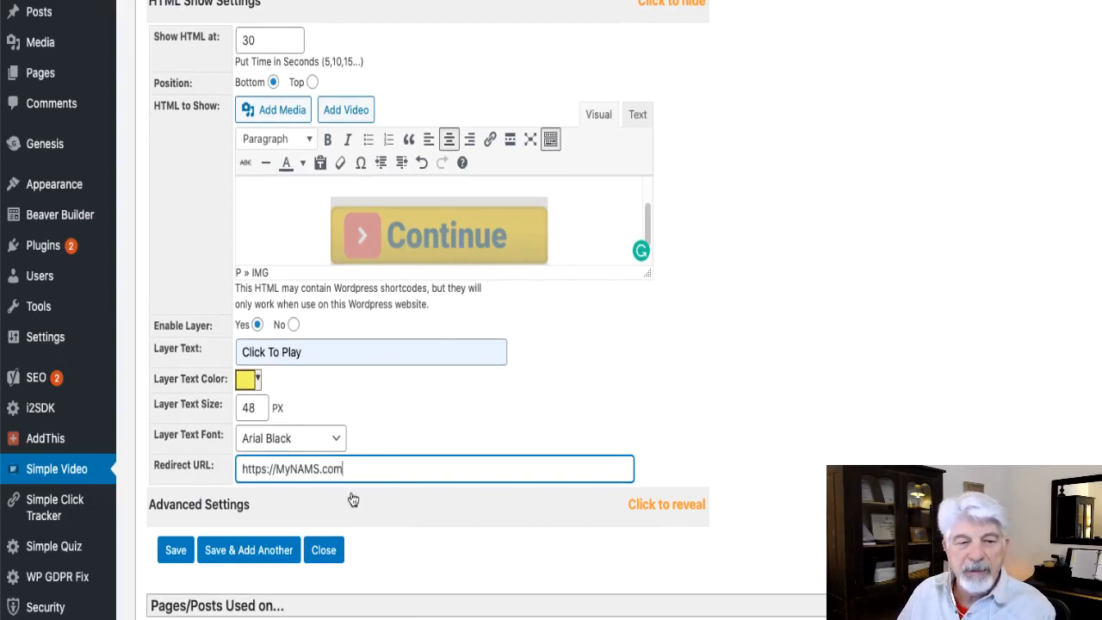
Reveal the Advanced Settings, leave the options unchecked, and save the video.
{"action": "scroll", "coordinate": [717, 446], "scroll_direction": "down", "scroll_amount": 1}
{"action": "left_click", "coordinate": [426, 503]}
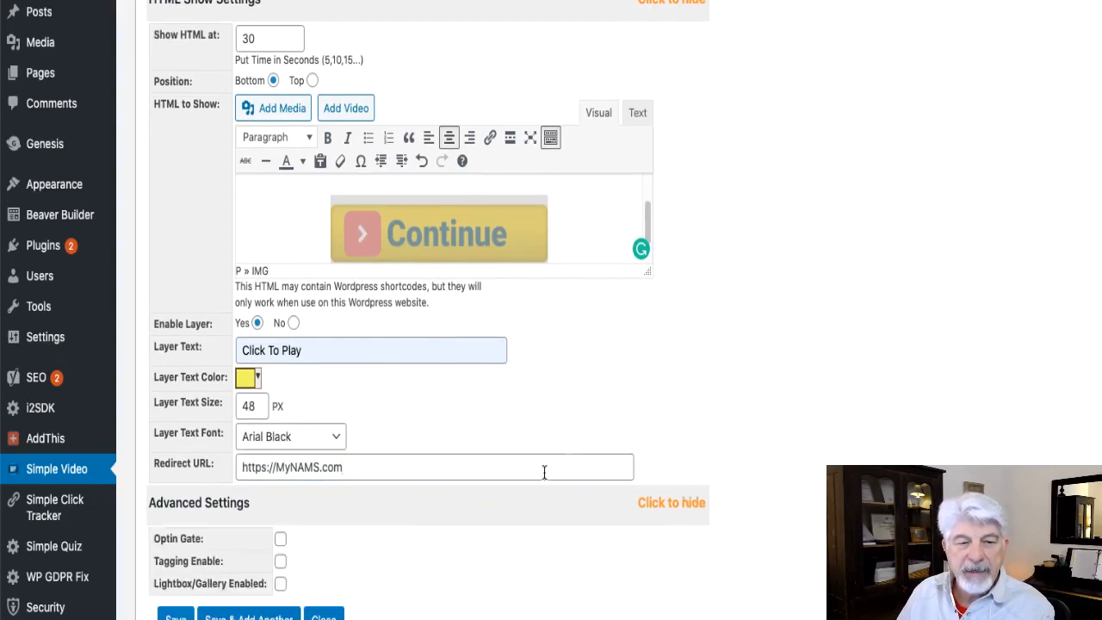
{"action": "scroll", "coordinate": [748, 305], "scroll_direction": "down", "scroll_amount": 2}
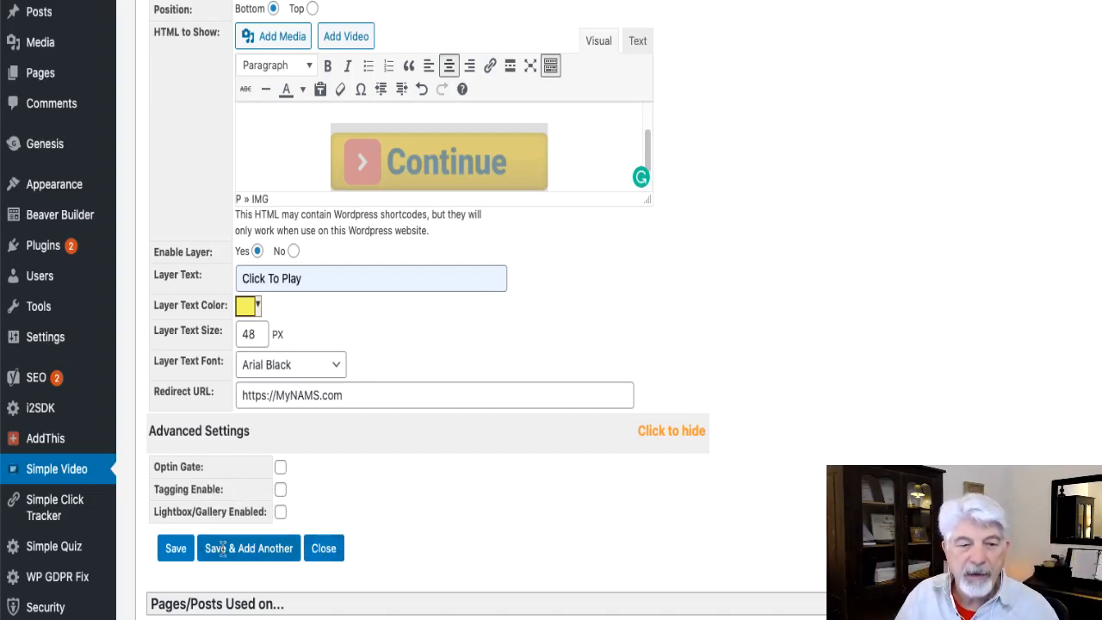
{"action": "left_click", "coordinate": [176, 548]}
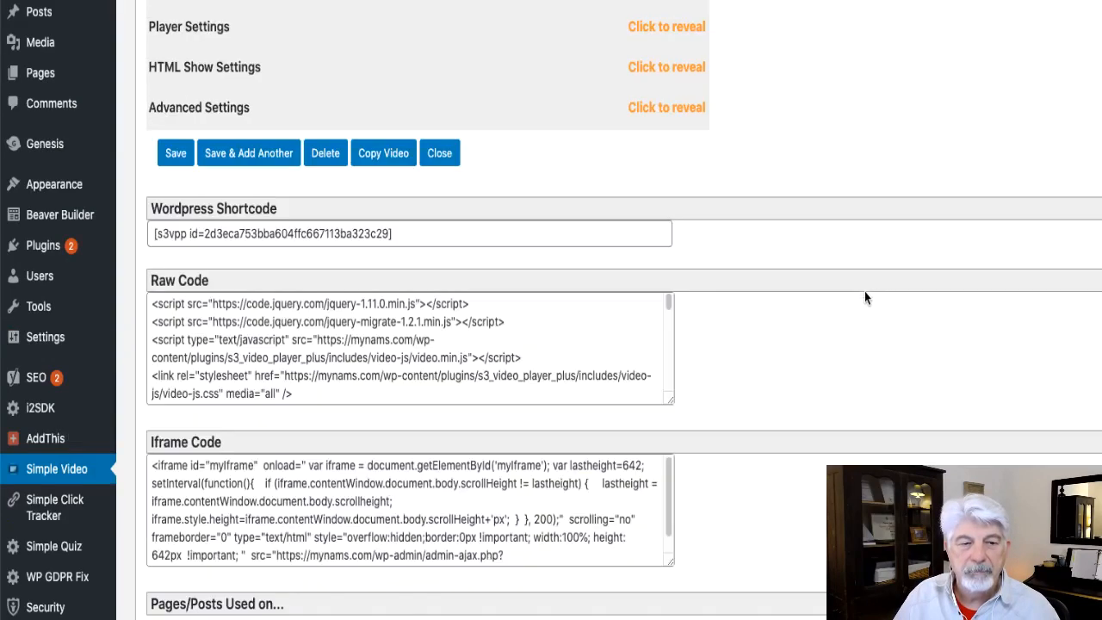
Copy the video's WordPress shortcode and return to the new page being edited.
{"action": "left_click", "coordinate": [210, 225]}
{"action": "key", "text": "ctrl+c"}
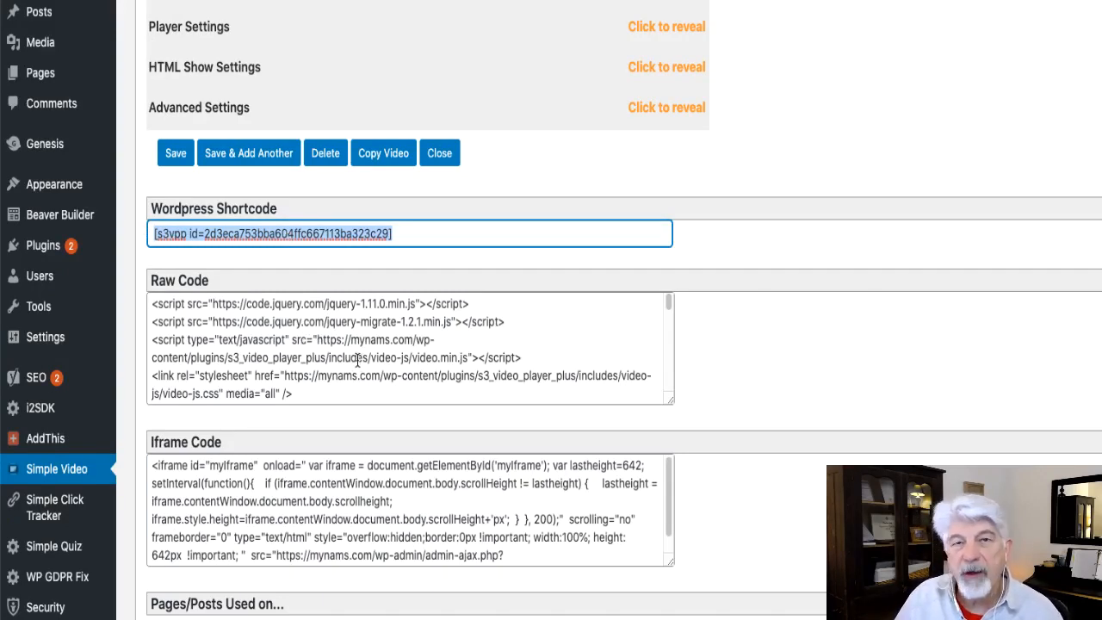
{"action": "left_click_drag", "start_coordinate": [298, 392], "coordinate": [39, 275]}
{"action": "left_click", "coordinate": [473, 555]}
{"action": "left_click_drag", "start_coordinate": [515, 551], "coordinate": [184, 466]}
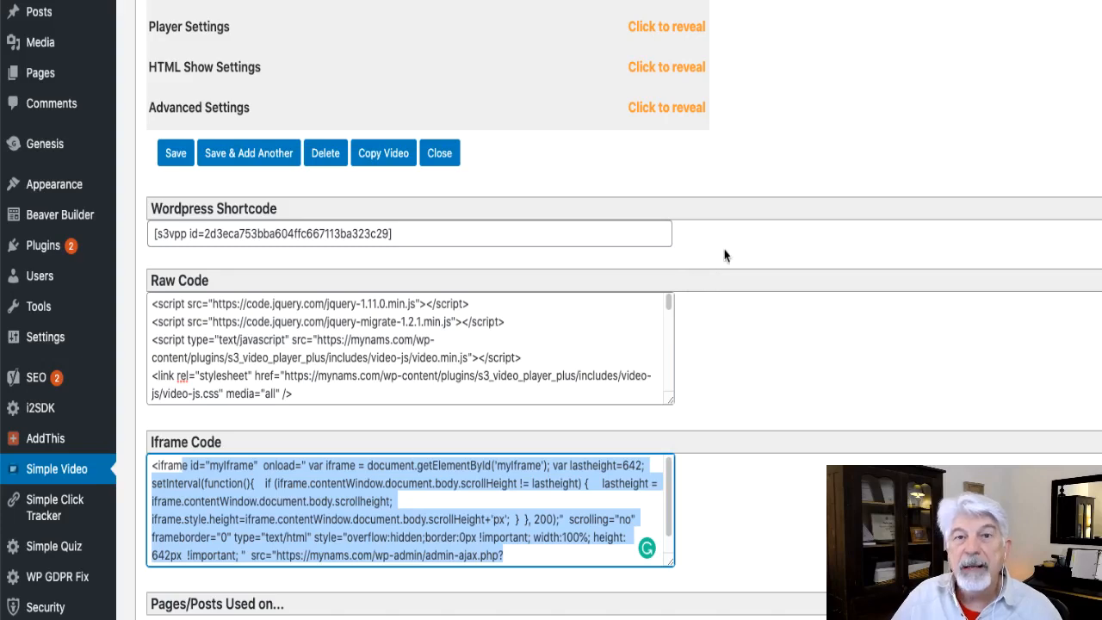
{"action": "scroll", "coordinate": [841, 156], "scroll_direction": "up", "scroll_amount": 5}
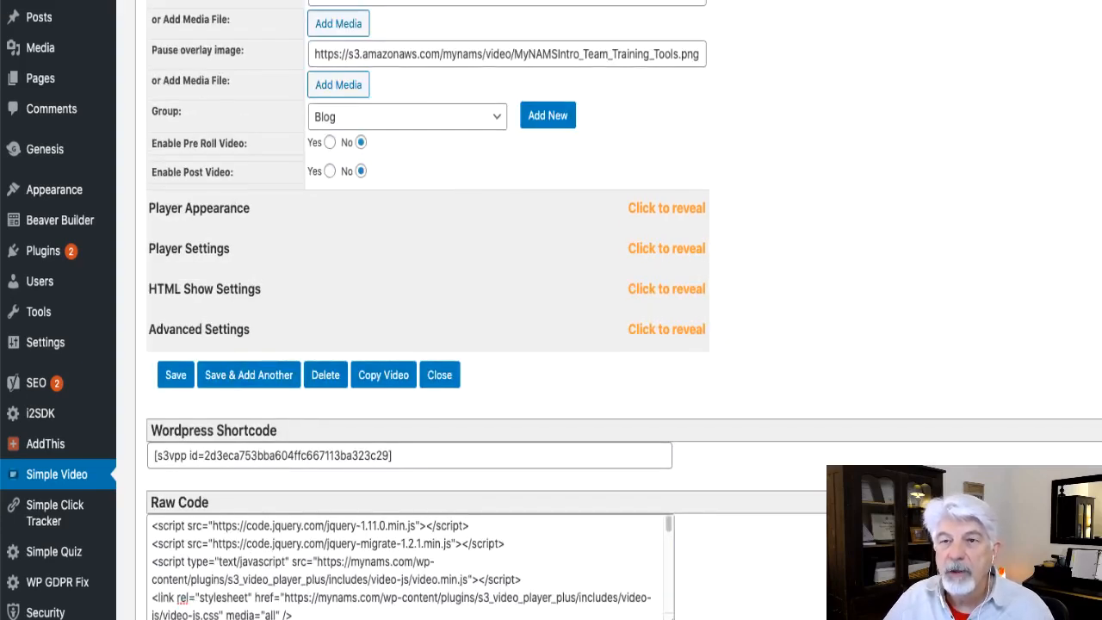
{"action": "scroll", "coordinate": [959, 40], "scroll_direction": "up", "scroll_amount": 6}
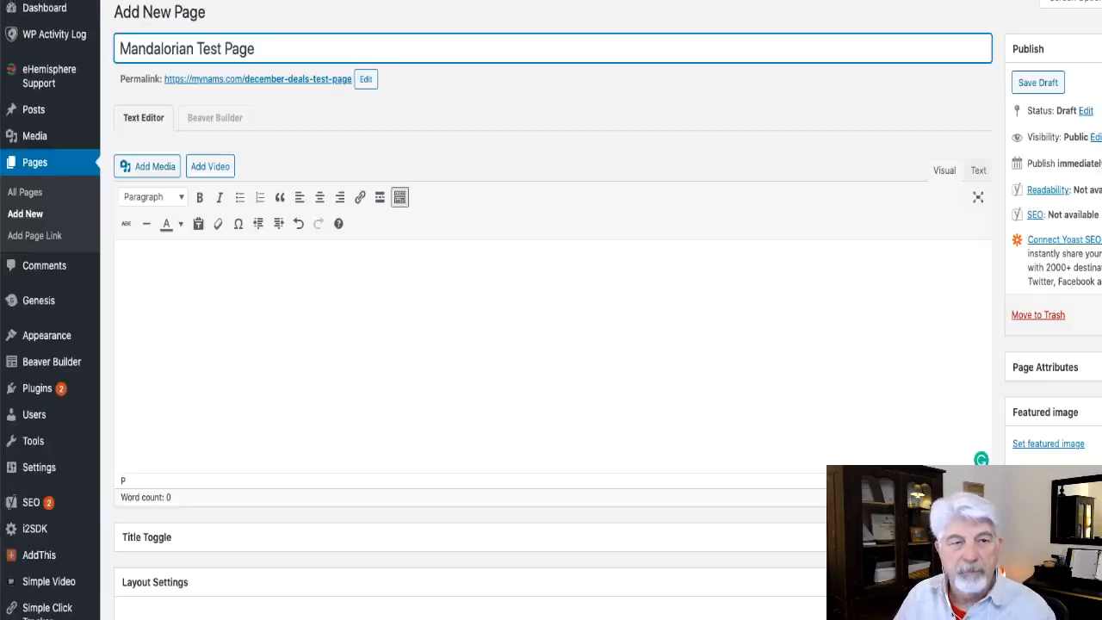
Paste the shortcode into the body of Mandalorian Test Page and add a line beginning Have you.
{"action": "left_click", "coordinate": [294, 299]}
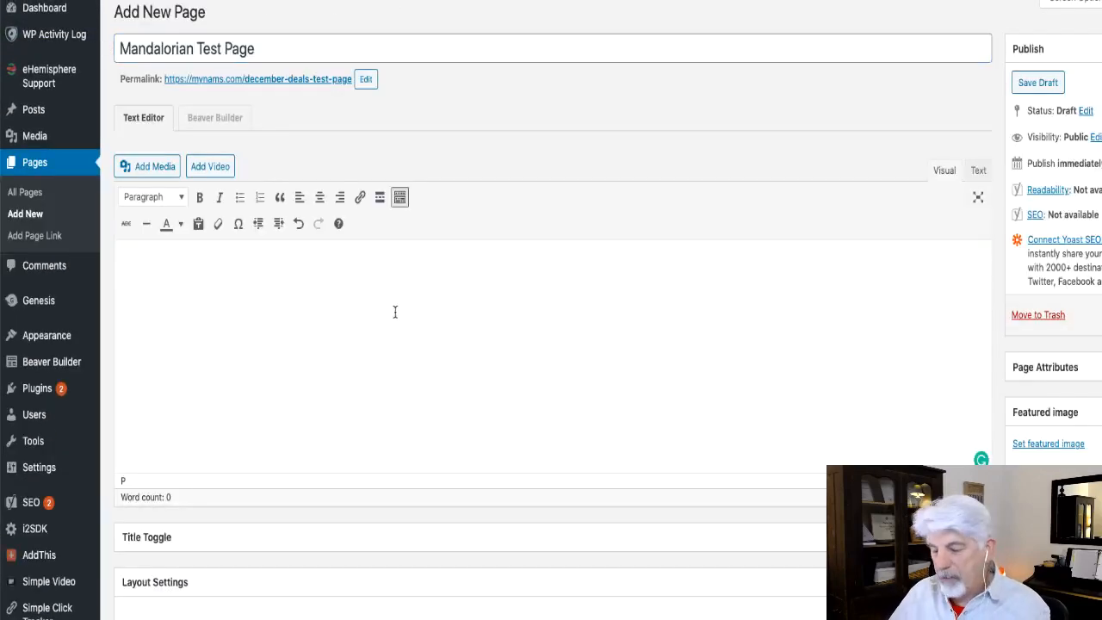
{"action": "key", "text": "ctrl+v"}
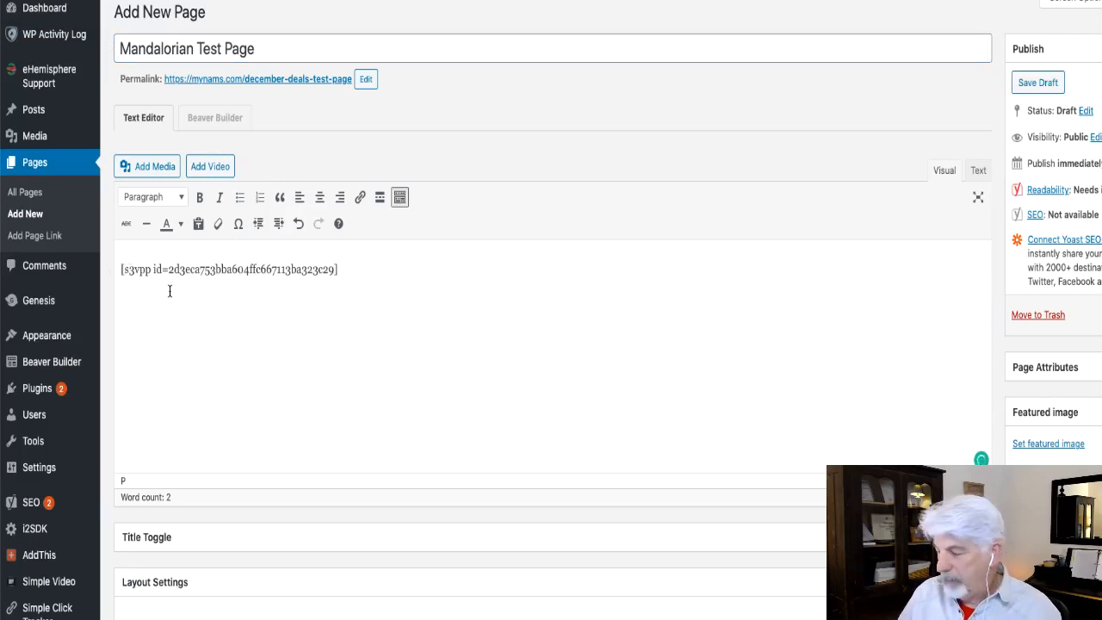
{"action": "key", "text": "Return"}
{"action": "type", "text": "Have you"}
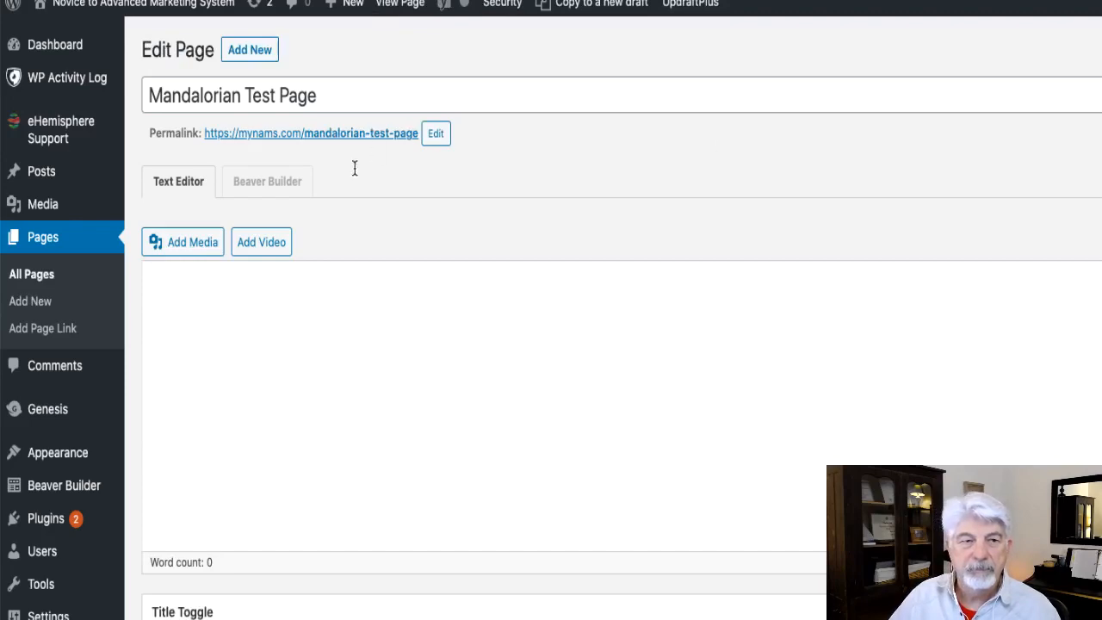
Open the published page and start the video through the Click To Play layer.
{"action": "left_click", "coordinate": [336, 135]}
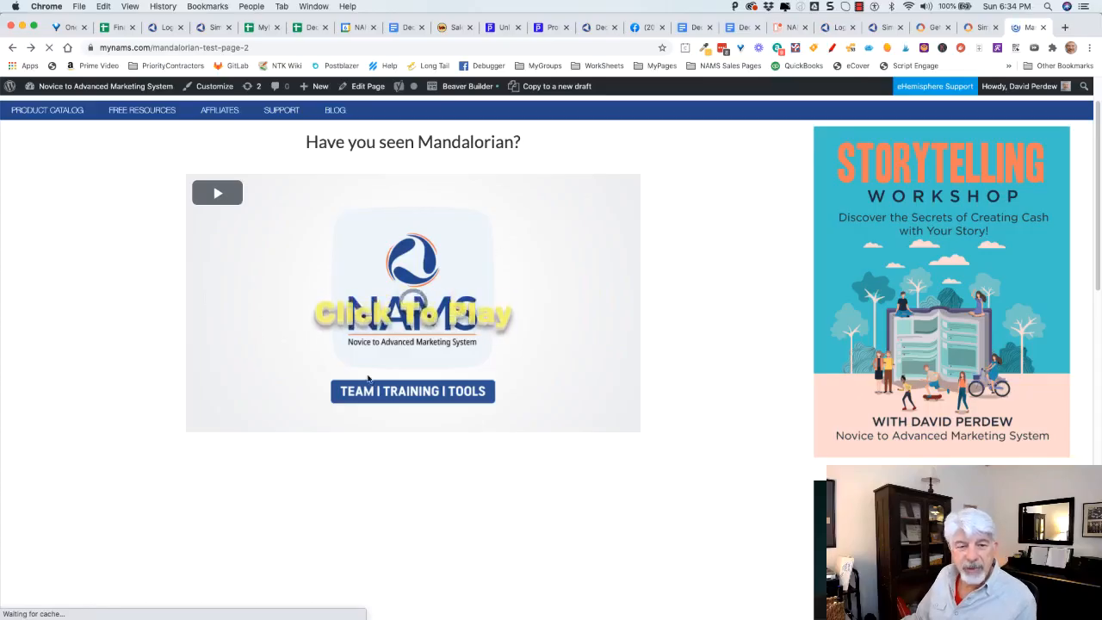
{"action": "left_click", "coordinate": [404, 312]}
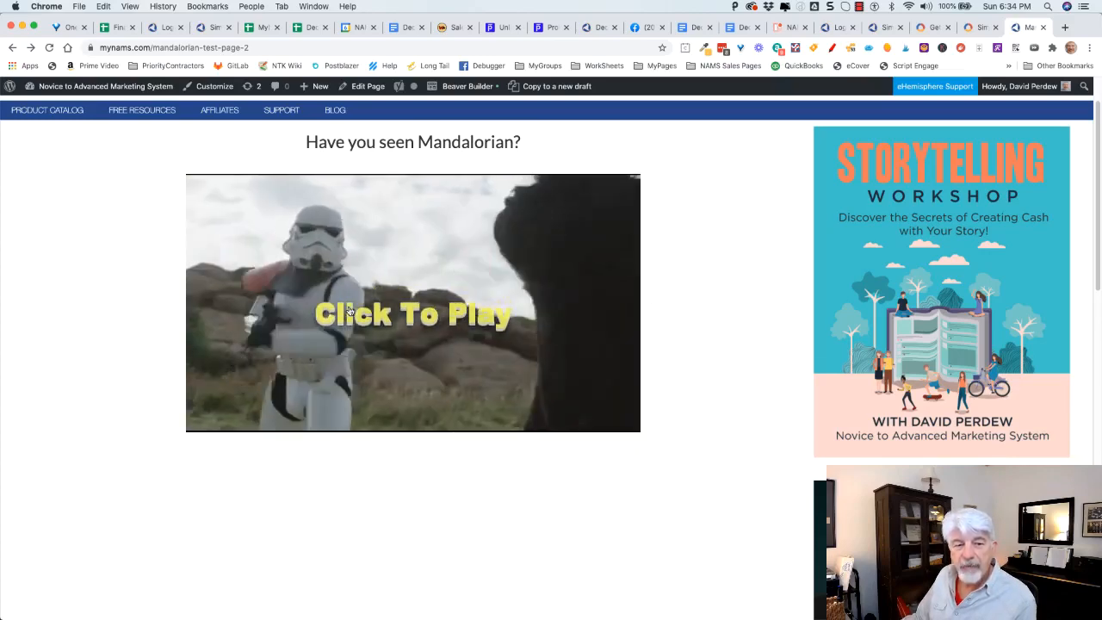
{"action": "left_click", "coordinate": [401, 312]}
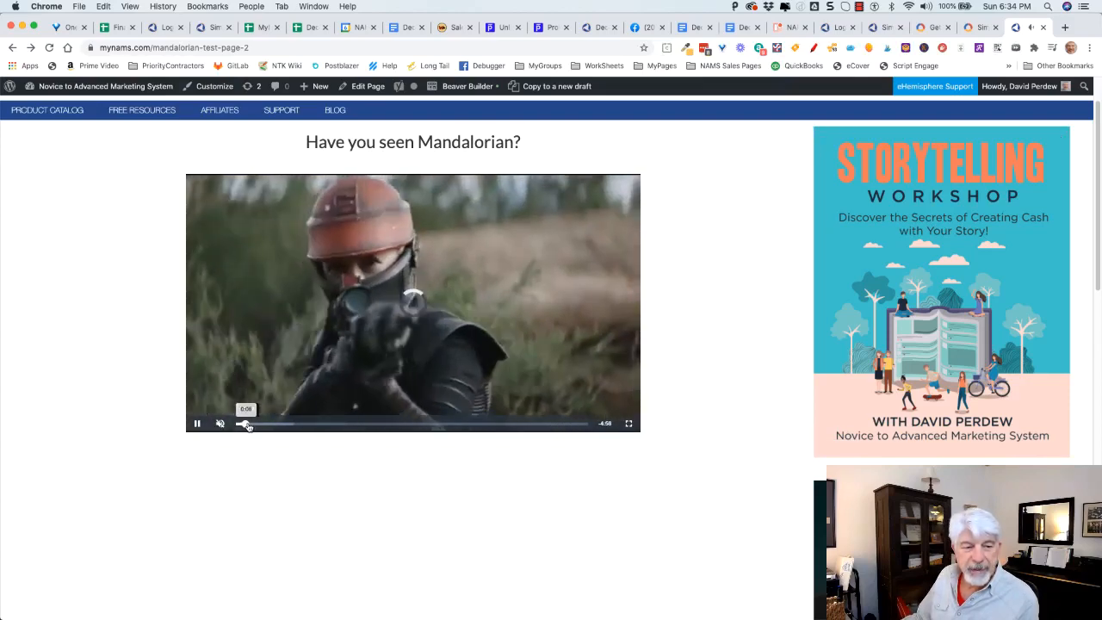
Skip ahead in the video, follow the Continue button's link, and go back to the video page.
{"action": "left_click_drag", "start_coordinate": [248, 427], "coordinate": [264, 427]}
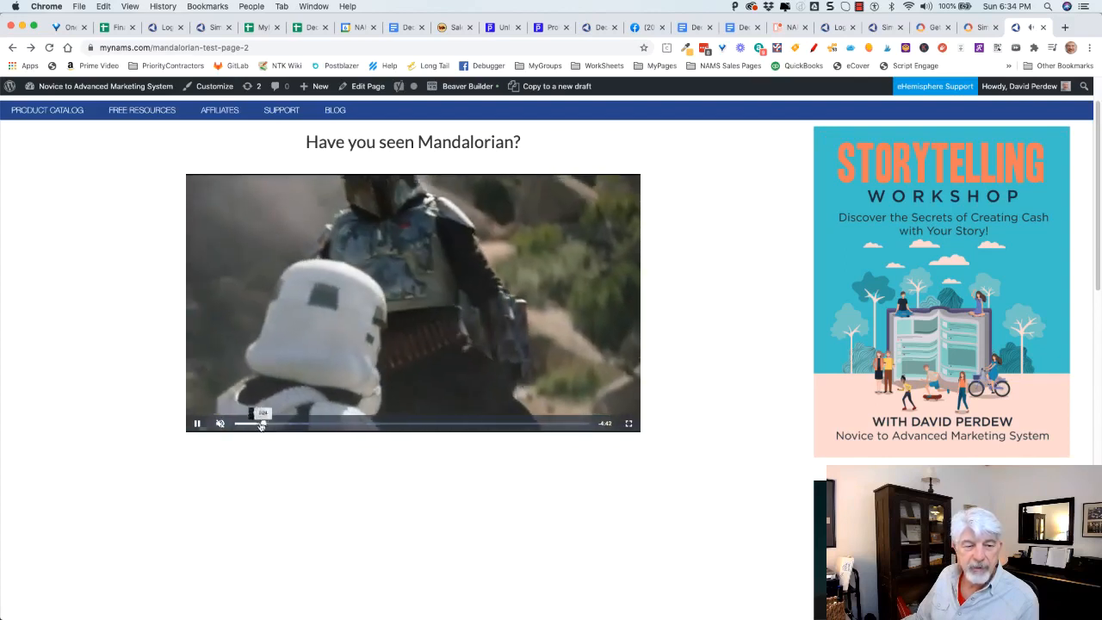
{"action": "left_click", "coordinate": [265, 426]}
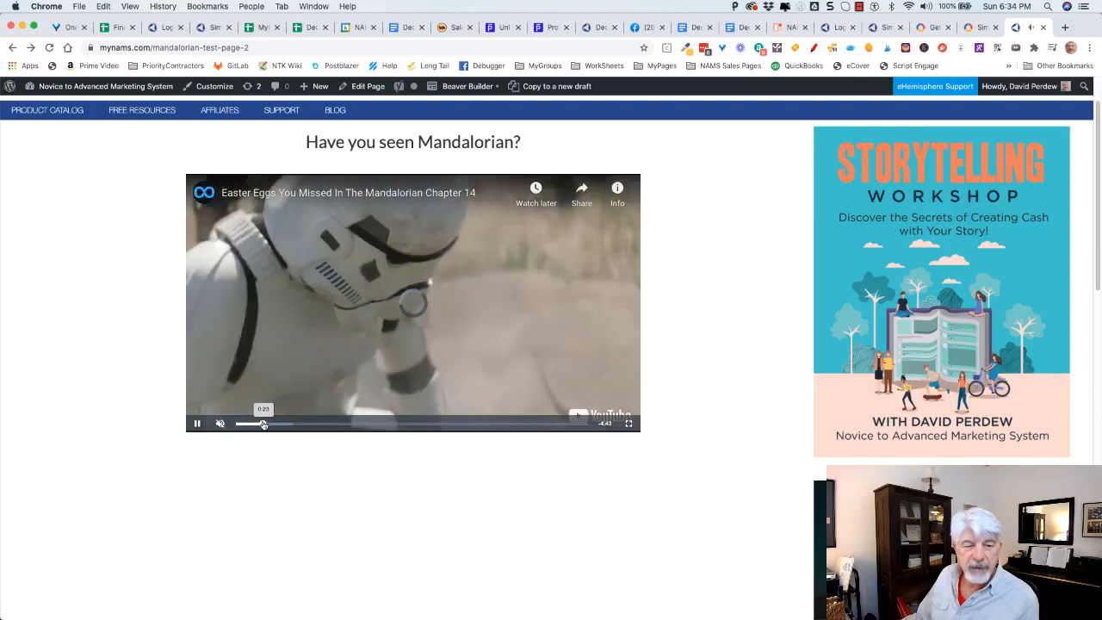
{"action": "left_click_drag", "start_coordinate": [265, 426], "coordinate": [267, 425]}
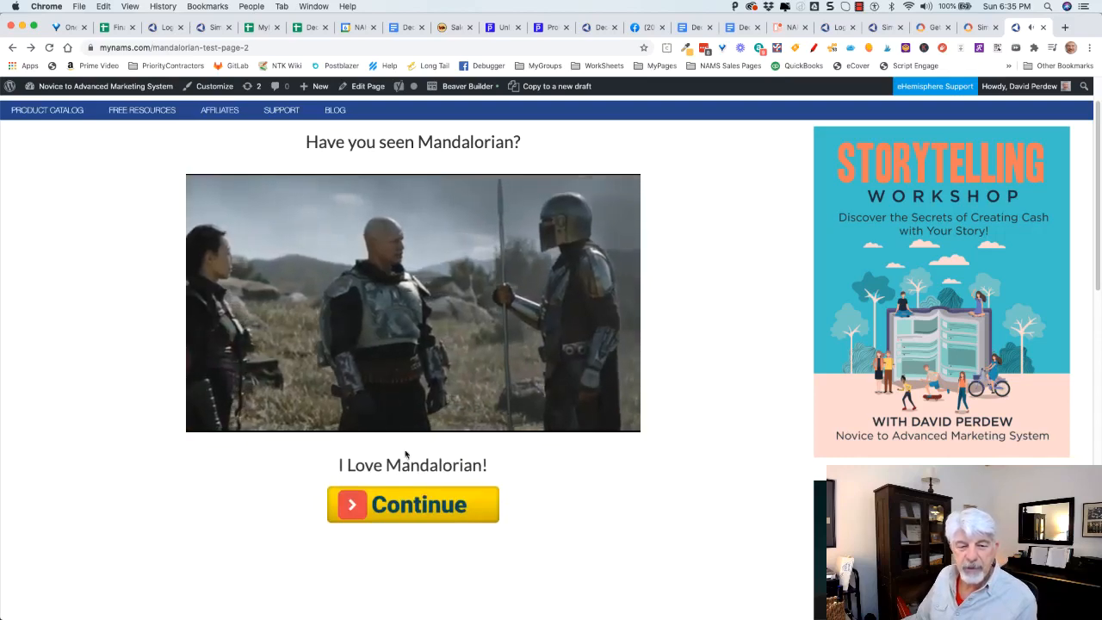
{"action": "left_click", "coordinate": [418, 511]}
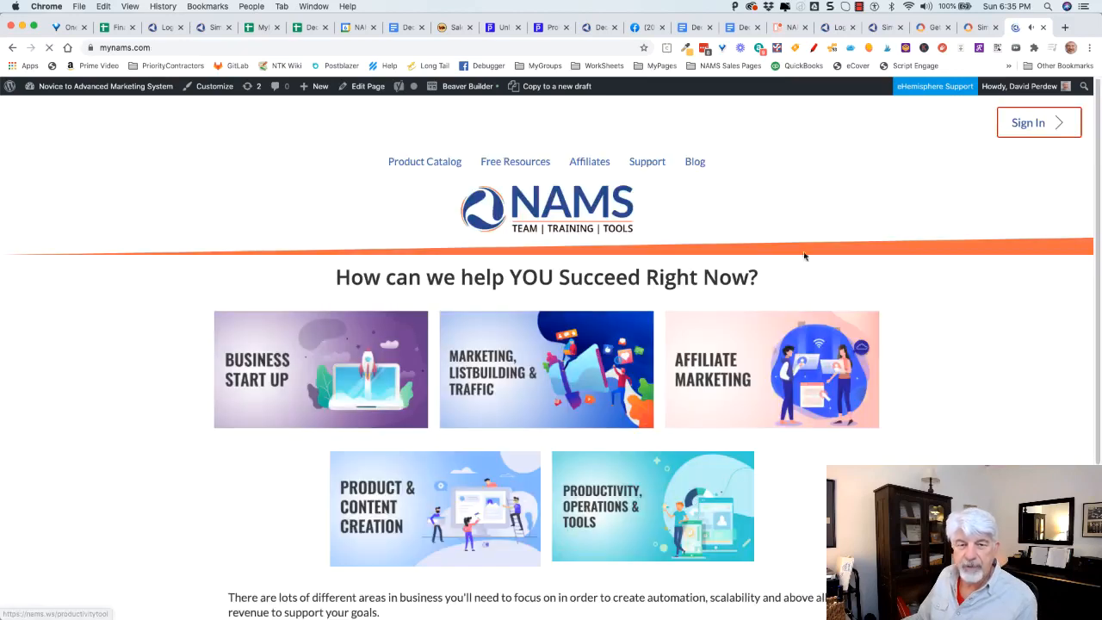
{"action": "left_click", "coordinate": [12, 47]}
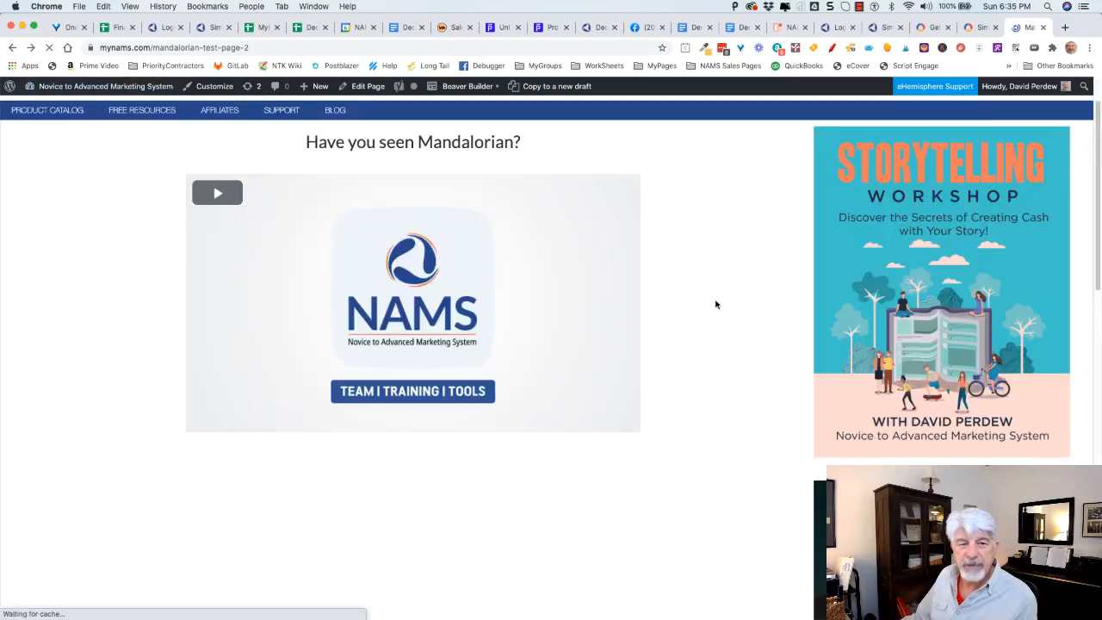
Replay the video and skip to near its end to check the HTML show content.
{"action": "left_click", "coordinate": [486, 308]}
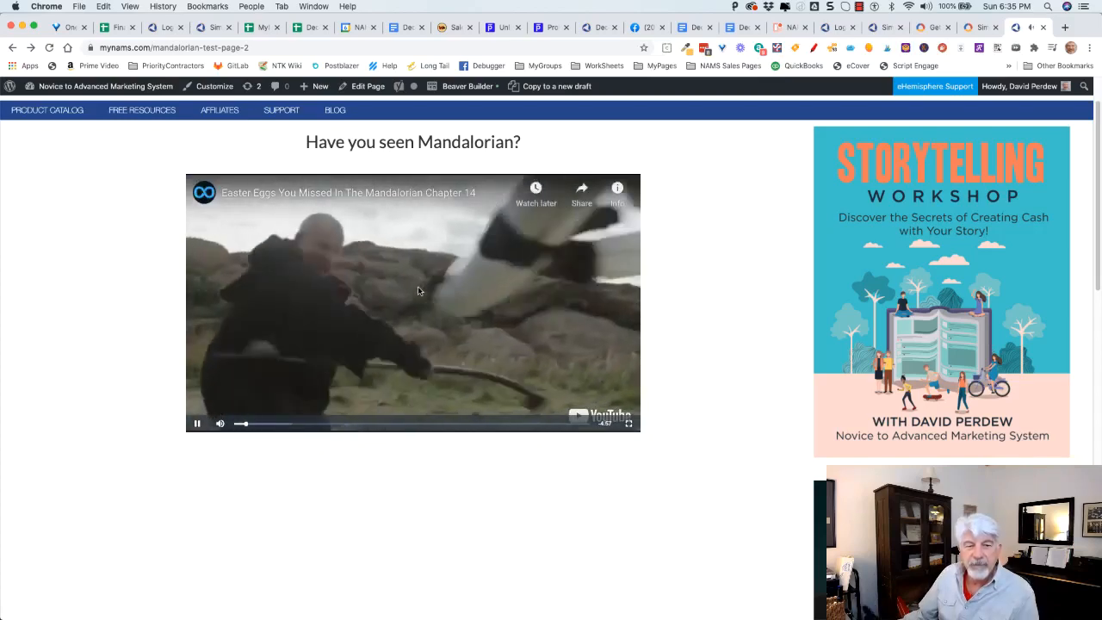
{"action": "left_click", "coordinate": [419, 291]}
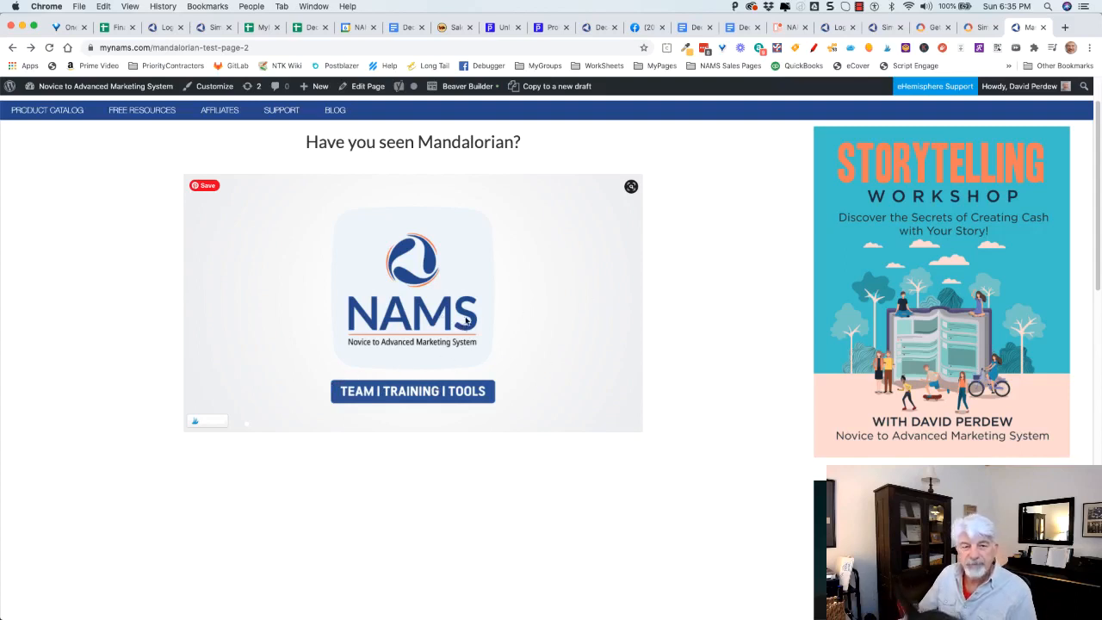
{"action": "left_click", "coordinate": [420, 291]}
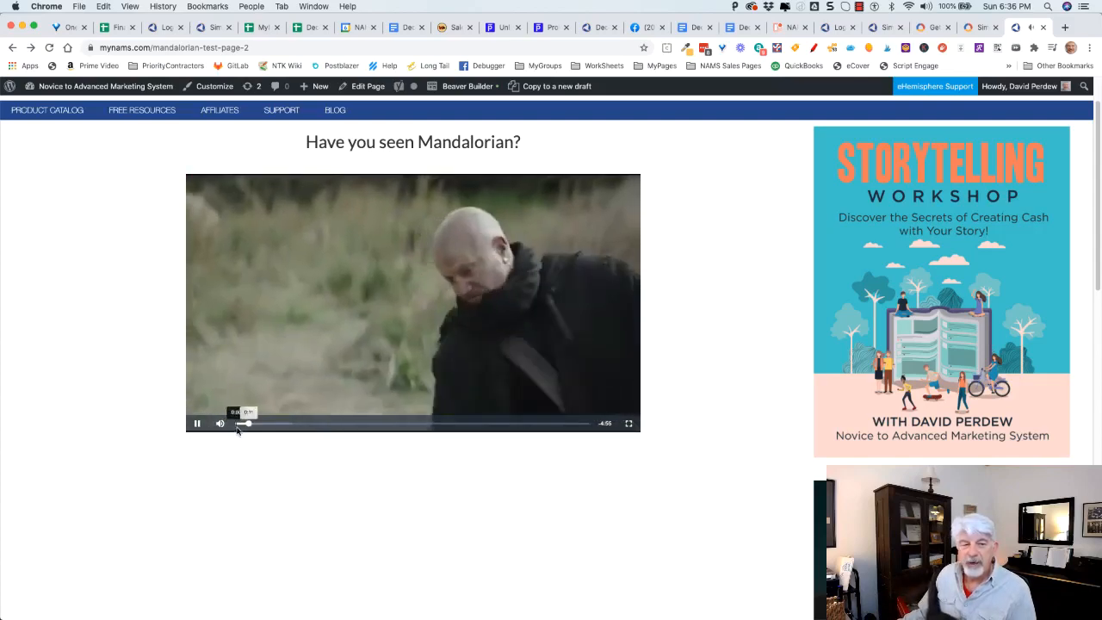
{"action": "left_click_drag", "start_coordinate": [248, 427], "coordinate": [572, 425]}
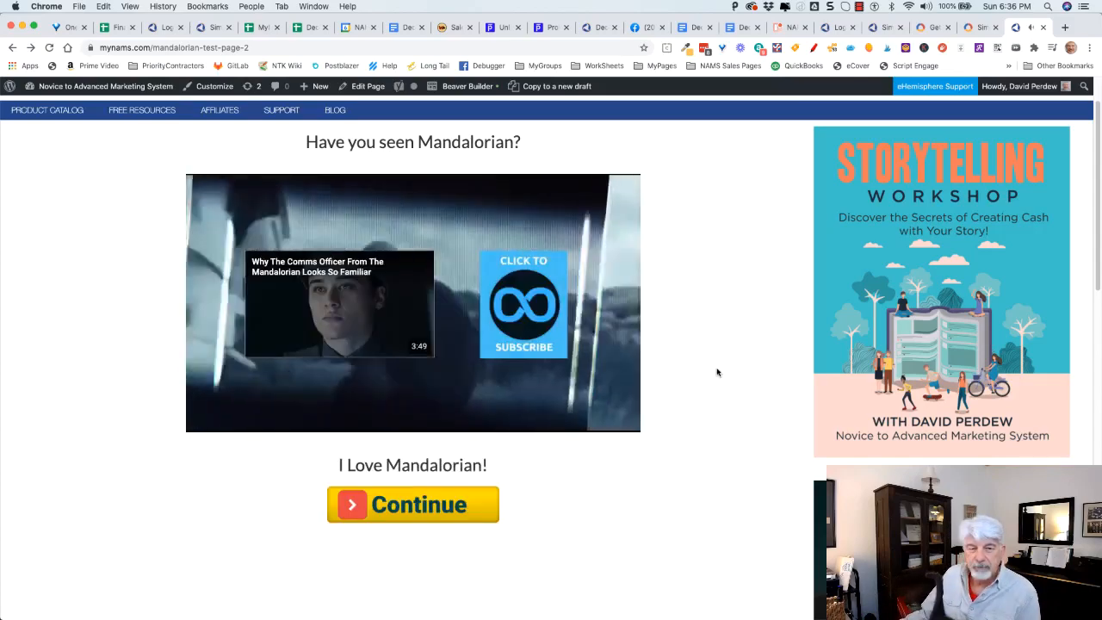